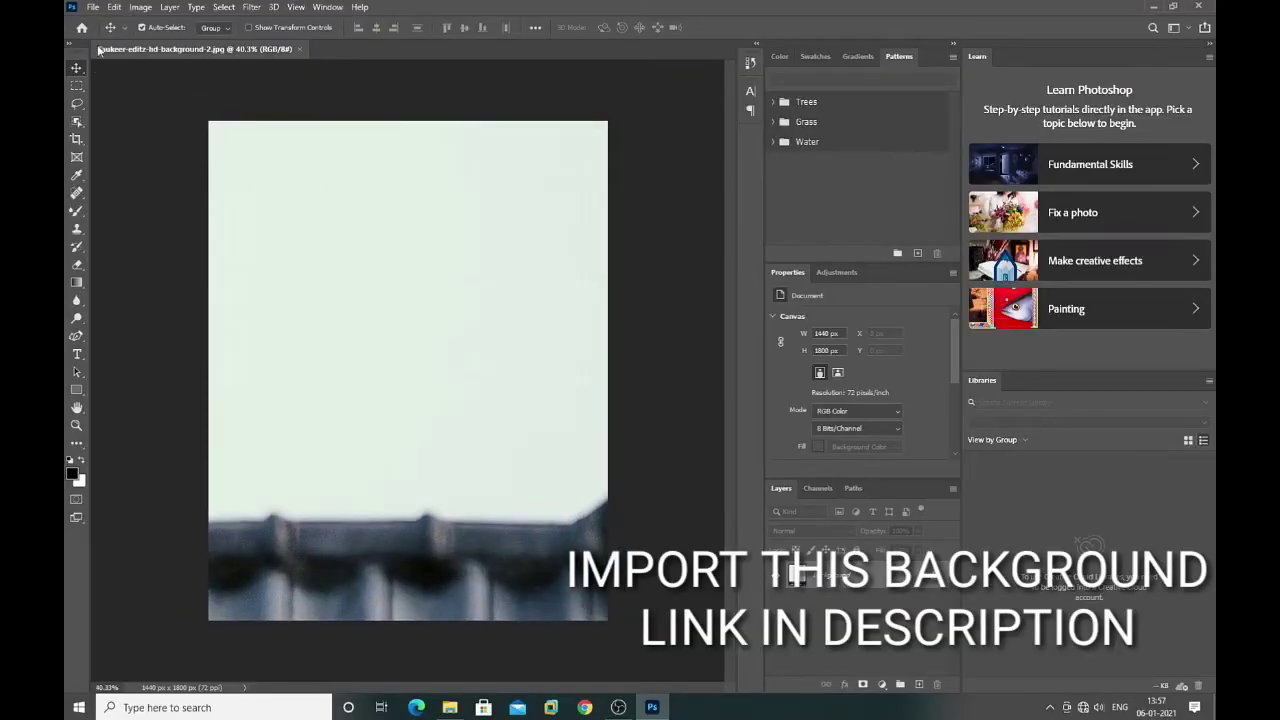
Step: Bring up the File > Open dialog to load another image from the Parrot Editing folder
left_click(92, 7)
left_click(110, 34)
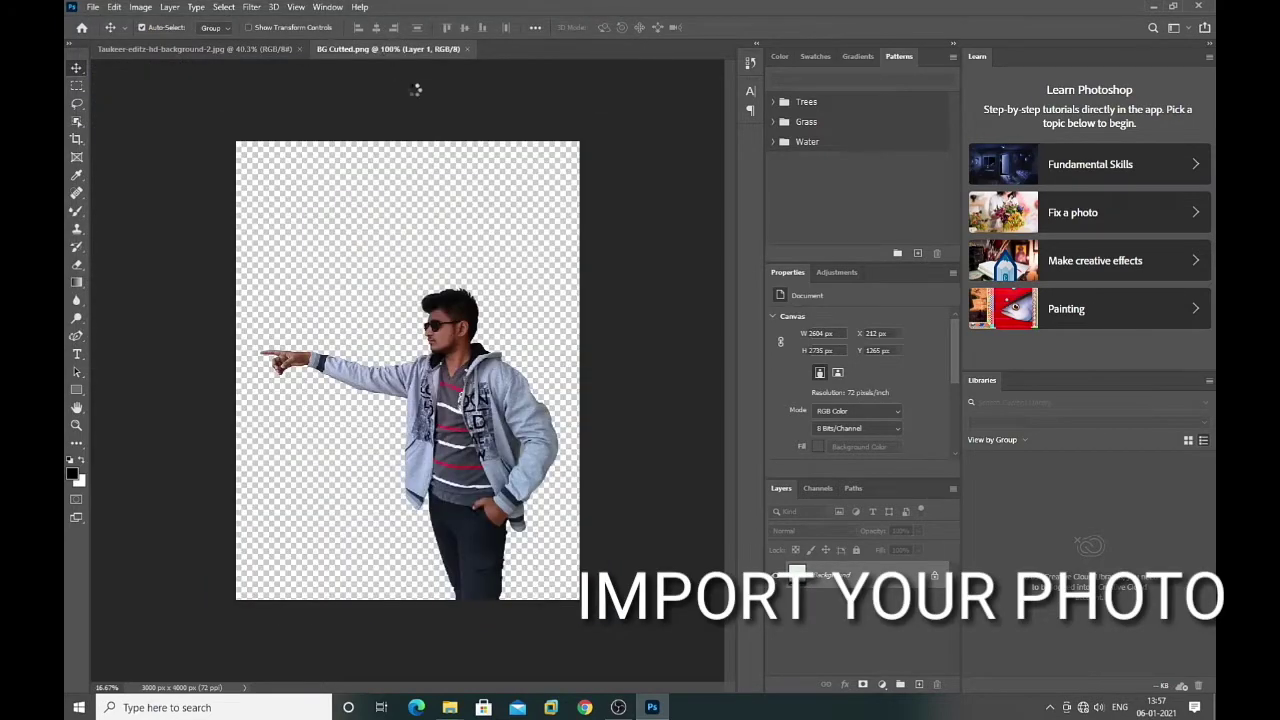
Step: Copy the cut-out man from BG Cutted.png into the background as Layer 1, closing the source
left_click_drag(388, 48, 420, 110)
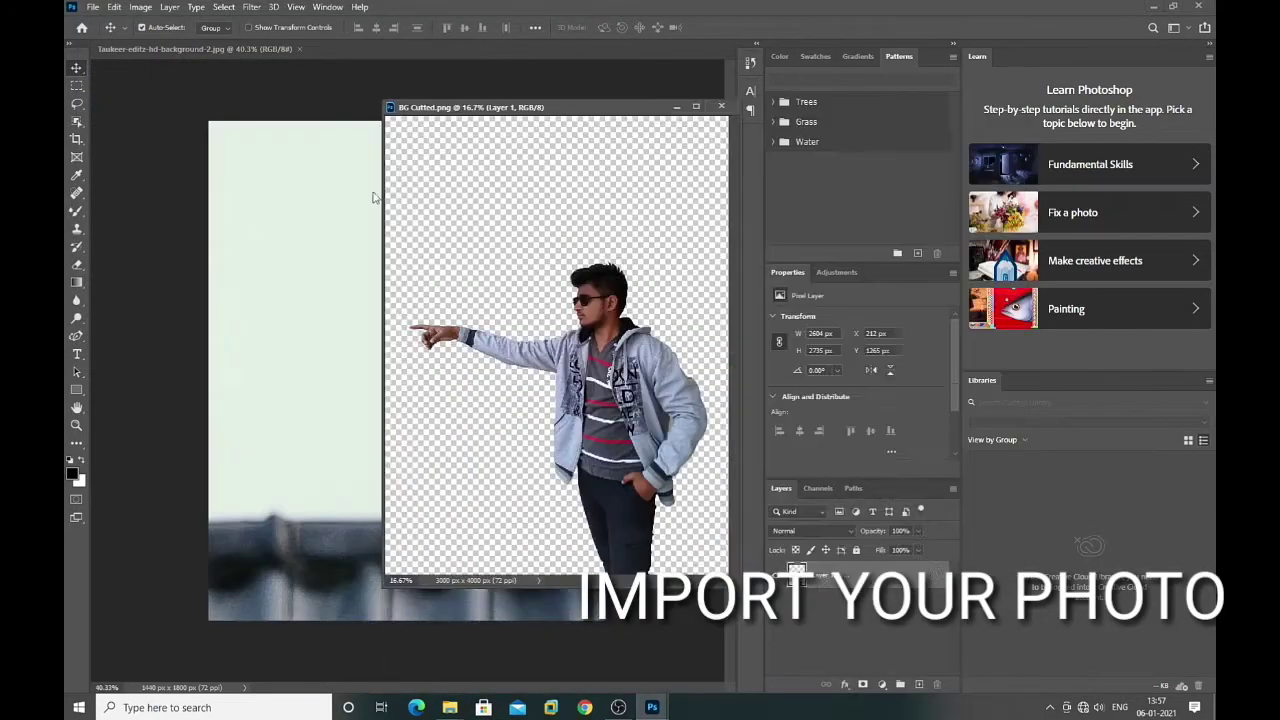
left_click_drag(640, 380, 252, 418)
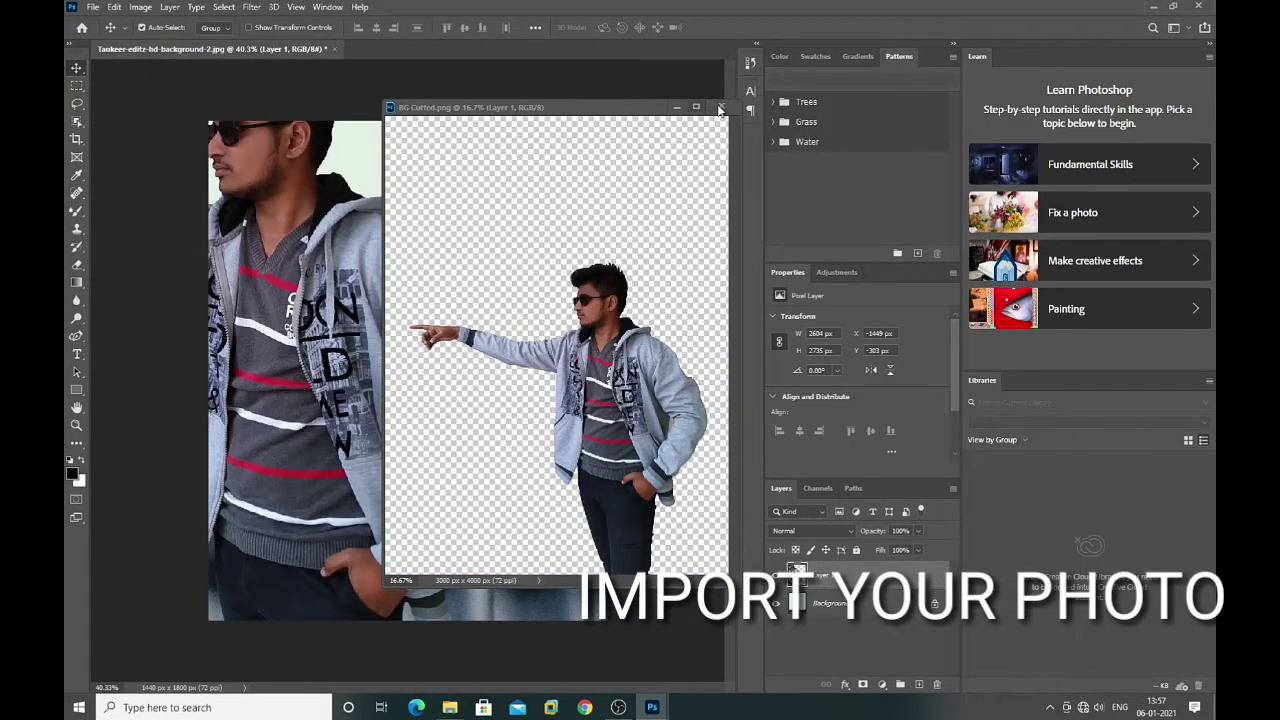
left_click(720, 108)
Step: Scale the man to about 57%, right of centre with his arm reaching the left edge
key("ctrl+t")
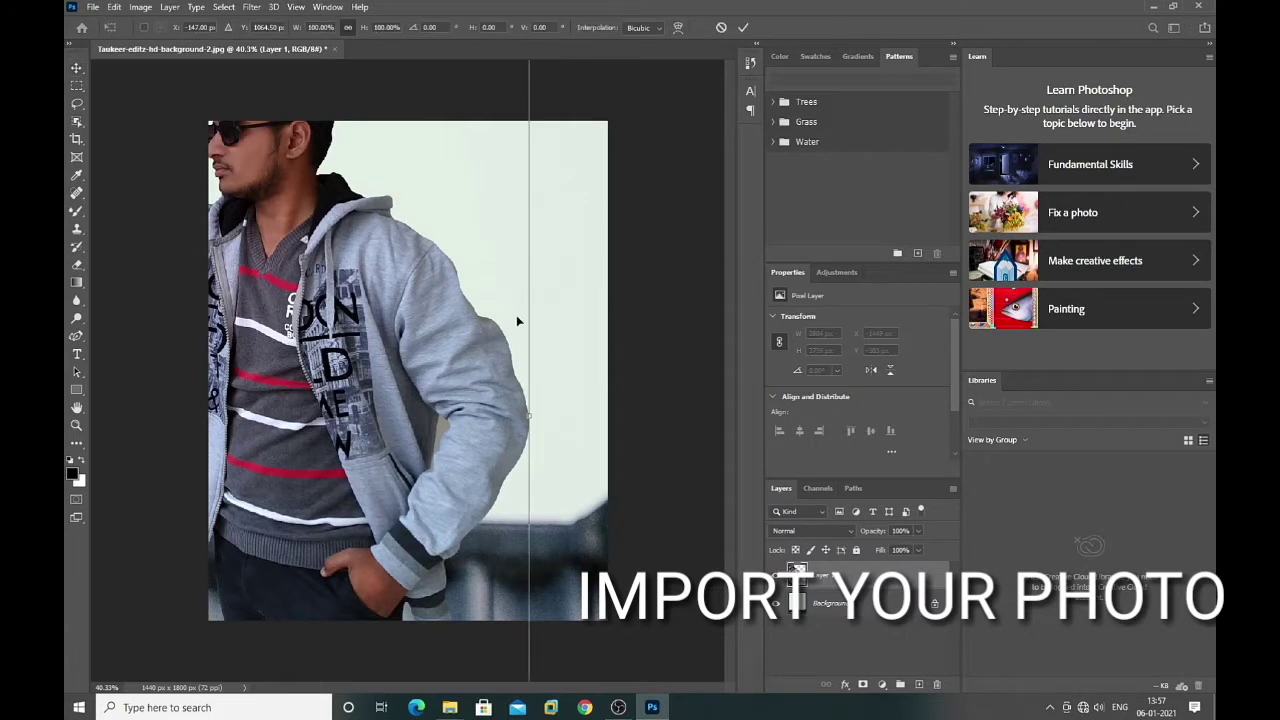
scroll(516, 315, "down", 3)
scroll(515, 330, "down", 3)
left_click_drag(348, 405, 405, 389)
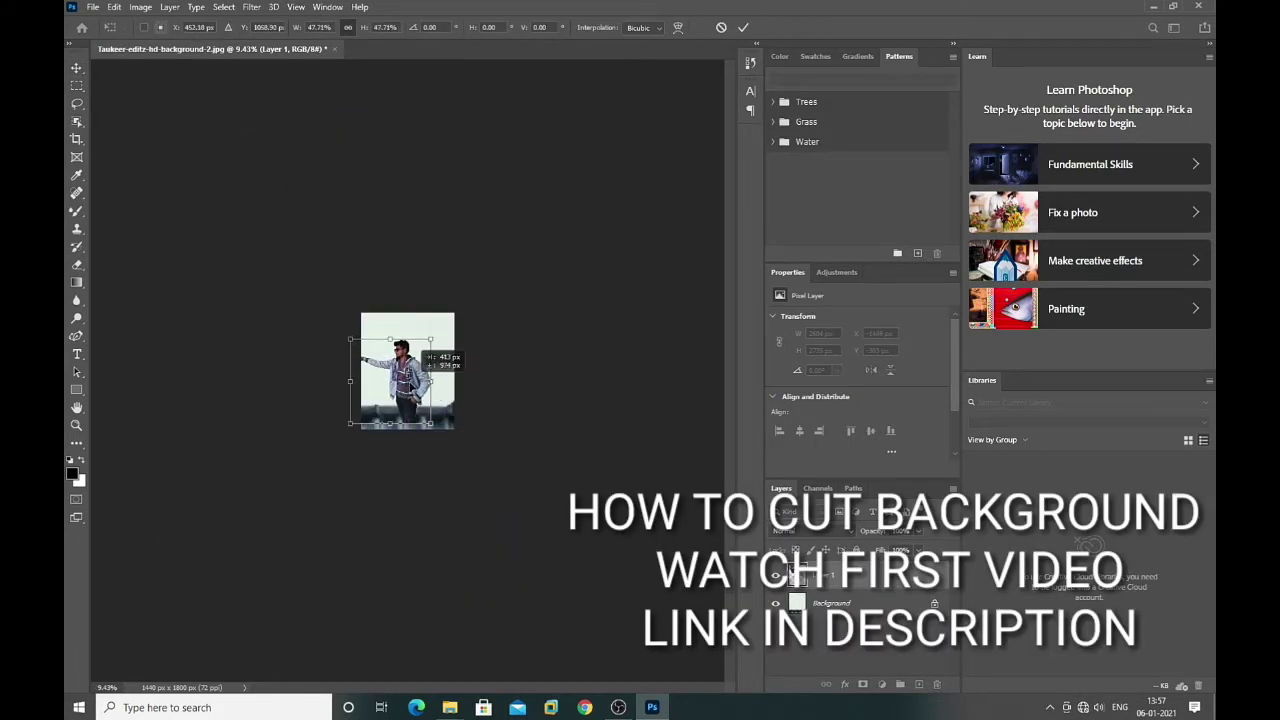
mouse_move(495, 452)
left_mouse_down()
mouse_move(433, 428)
mouse_move(444, 441)
left_mouse_up()
scroll(408, 372, "up", 5)
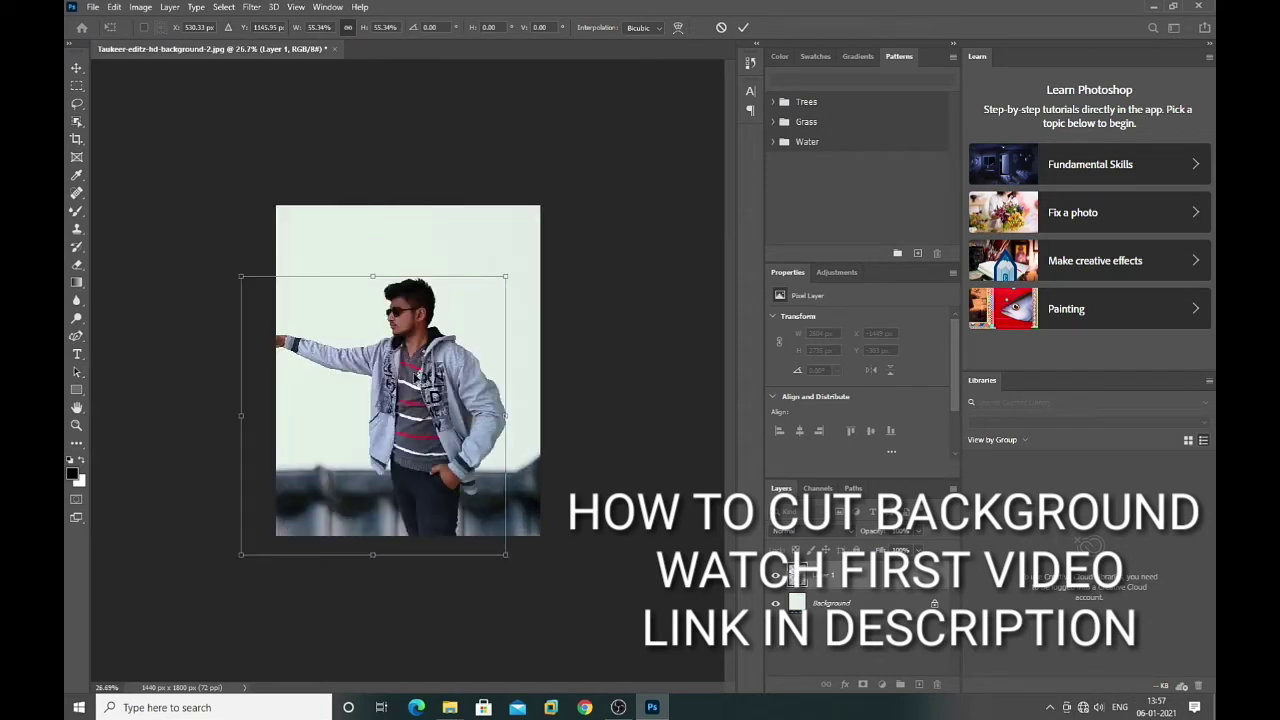
left_click_drag(409, 373, 419, 355)
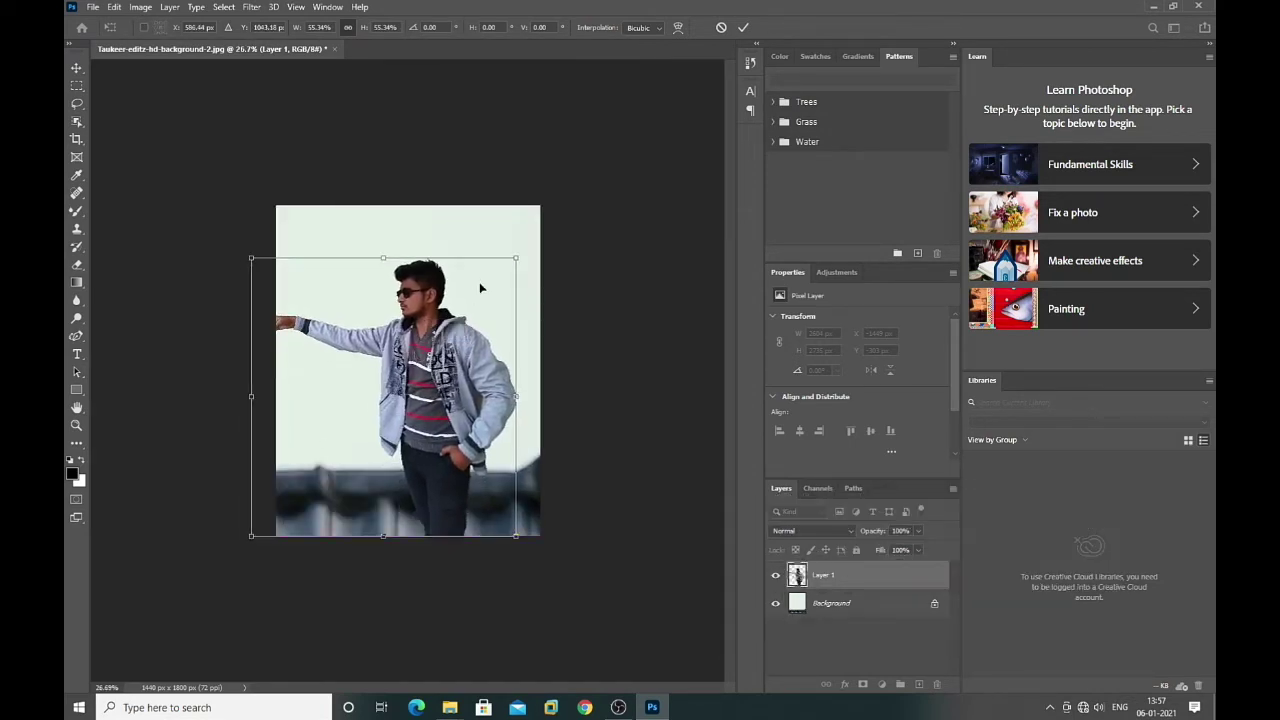
left_click_drag(515, 257, 523, 249)
left_click_drag(398, 398, 408, 398)
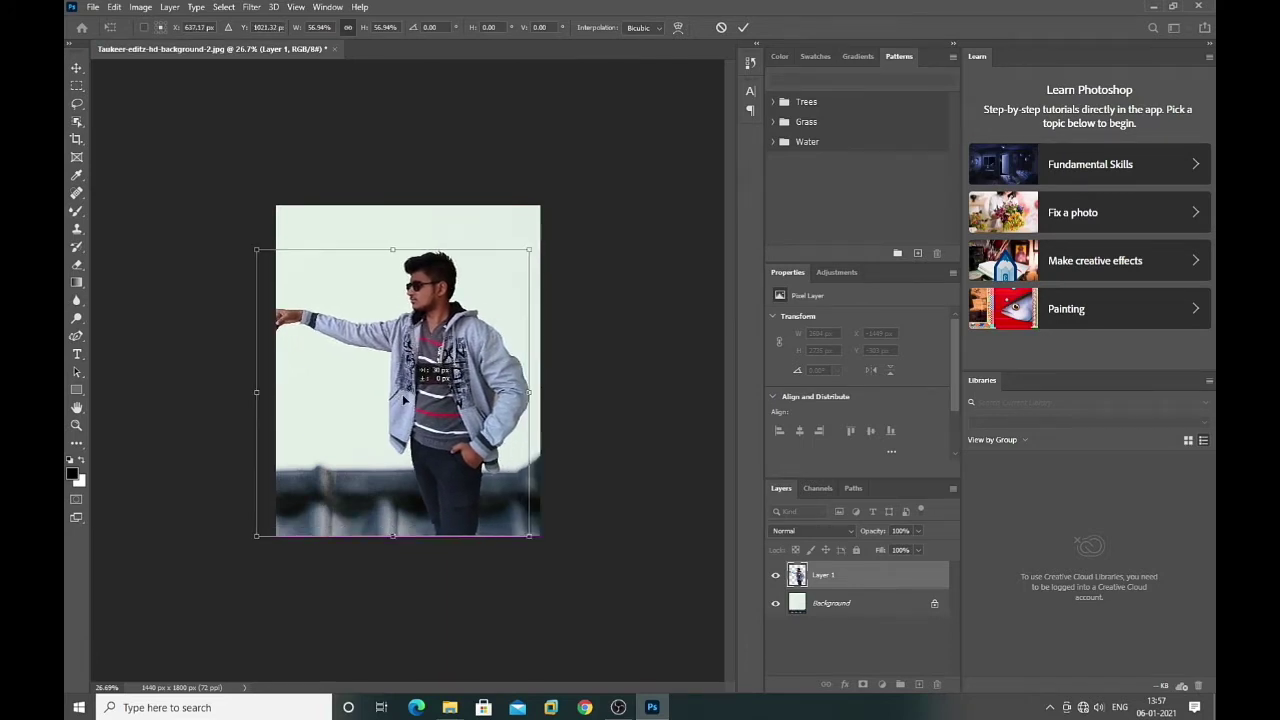
key("Return")
Step: Nudge the man slightly to the right with the Move tool
scroll(382, 416, "up", 3)
scroll(385, 402, "down", 2)
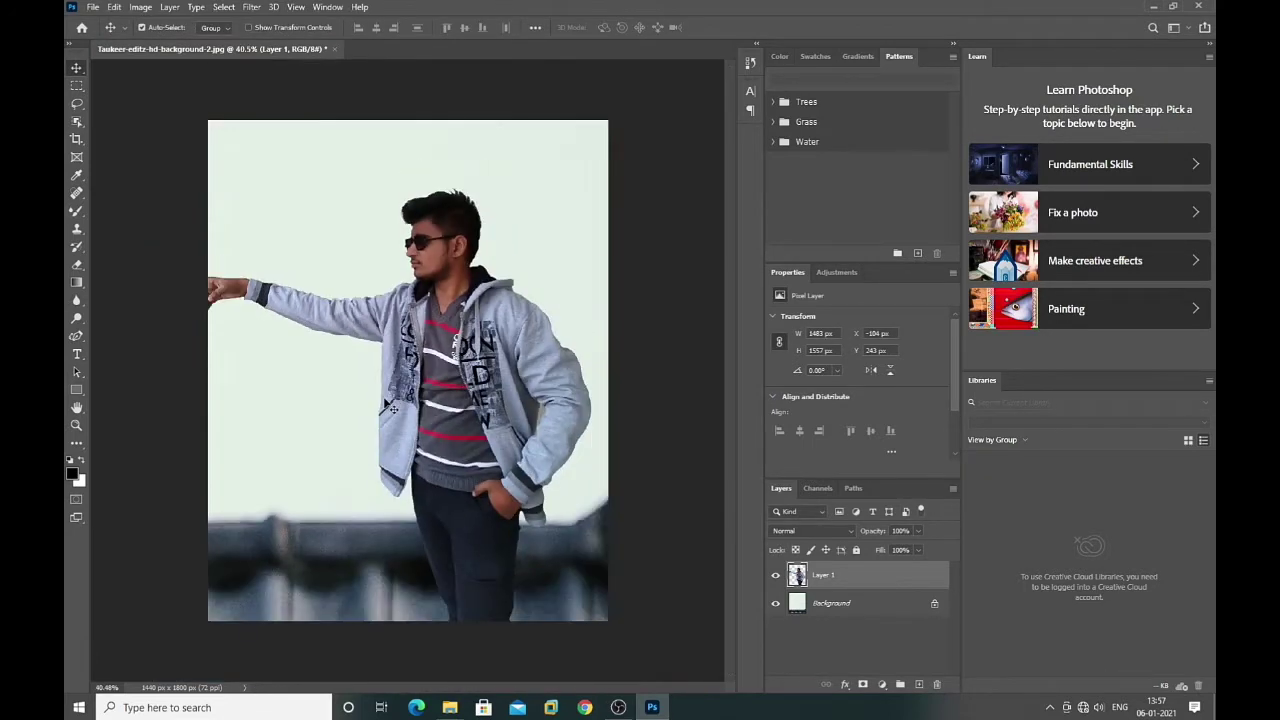
scroll(340, 385, "up", 1)
left_click_drag(440, 364, 449, 364)
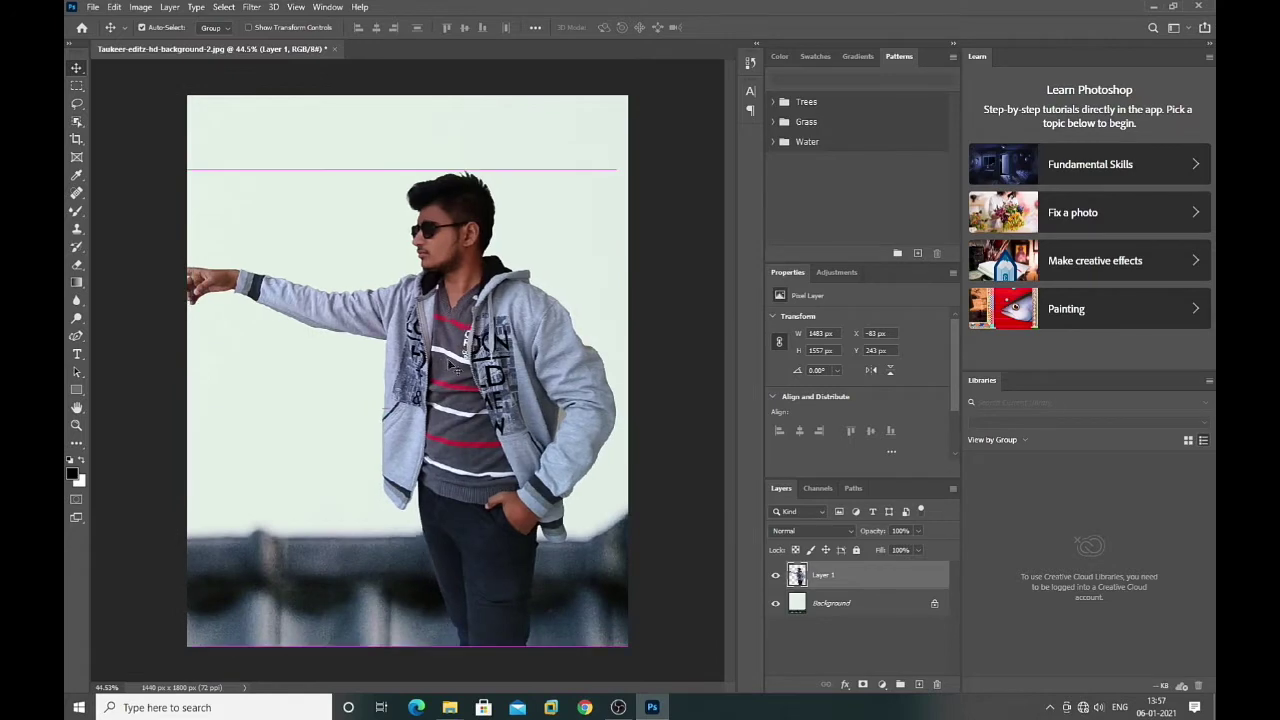
Step: Open the parrot PNG and copy it into the background document as Layer 2, closing the source
left_click(92, 7)
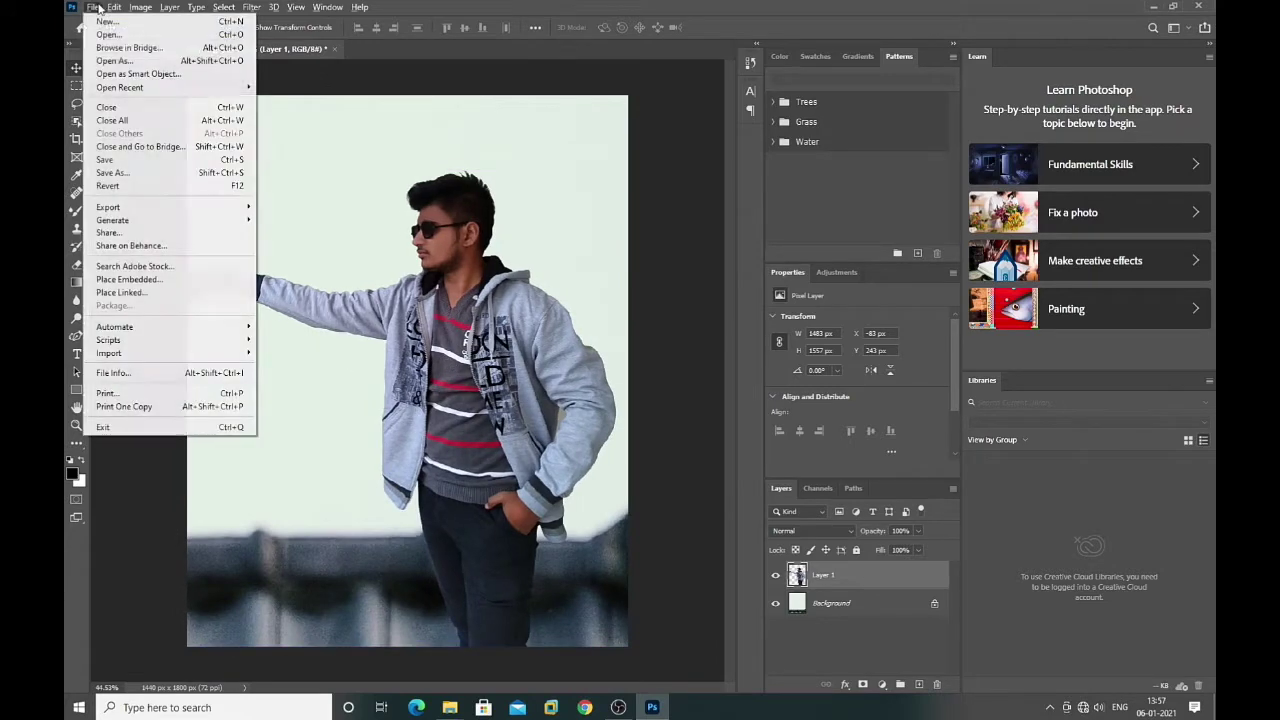
left_click(102, 38)
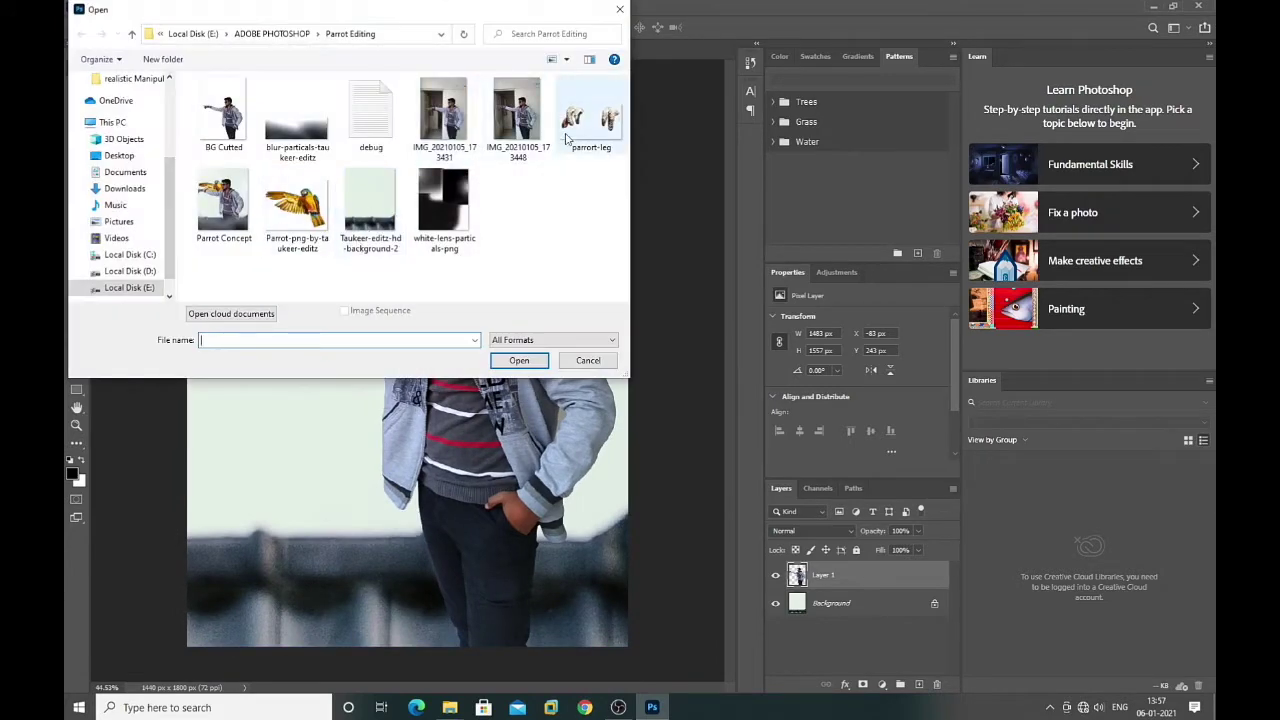
double_click(297, 208)
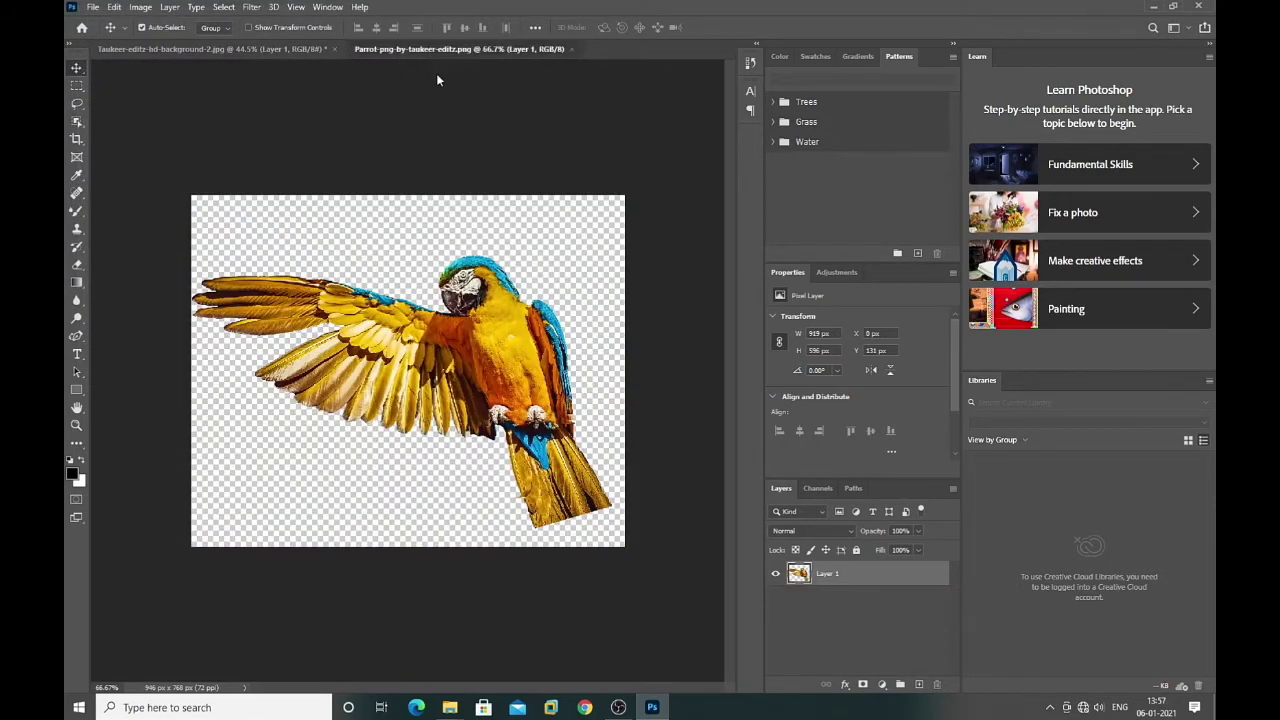
left_click_drag(437, 49, 445, 122)
left_click_drag(636, 310, 275, 378)
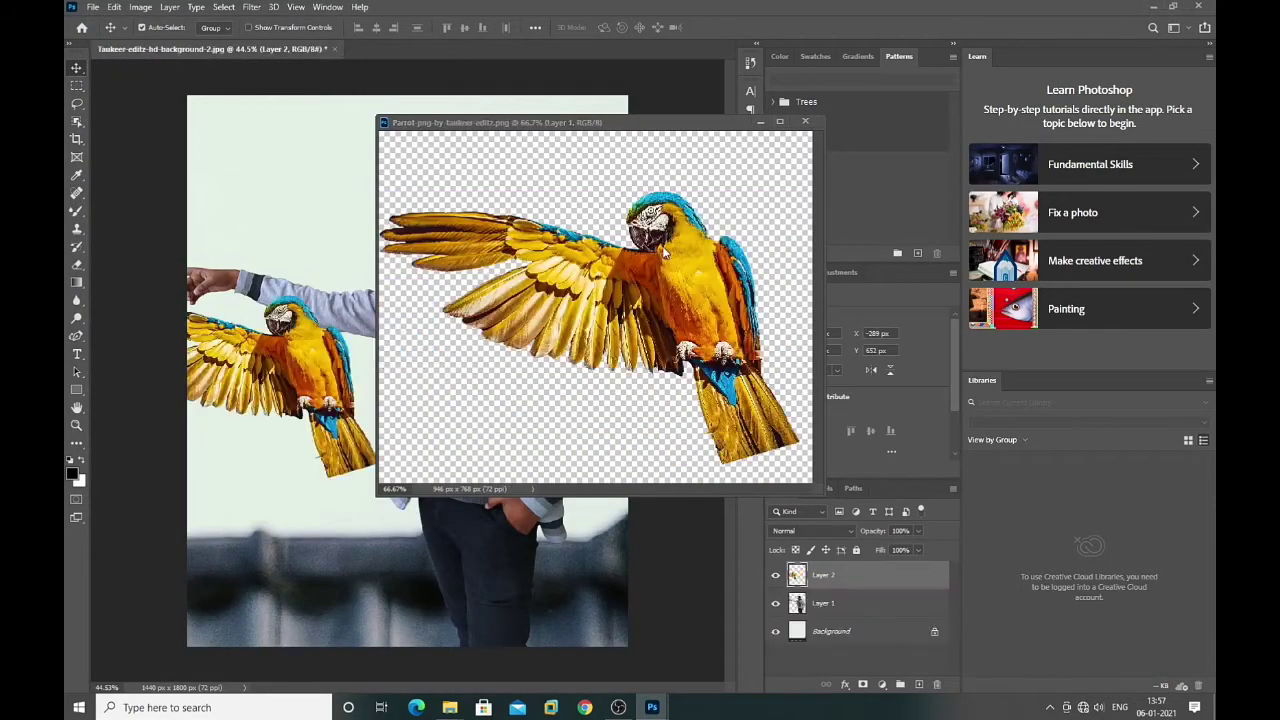
left_click(804, 122)
Step: Move the parrot up onto the man's arm and place Layer 2 below Layer 1
key("ctrl+t")
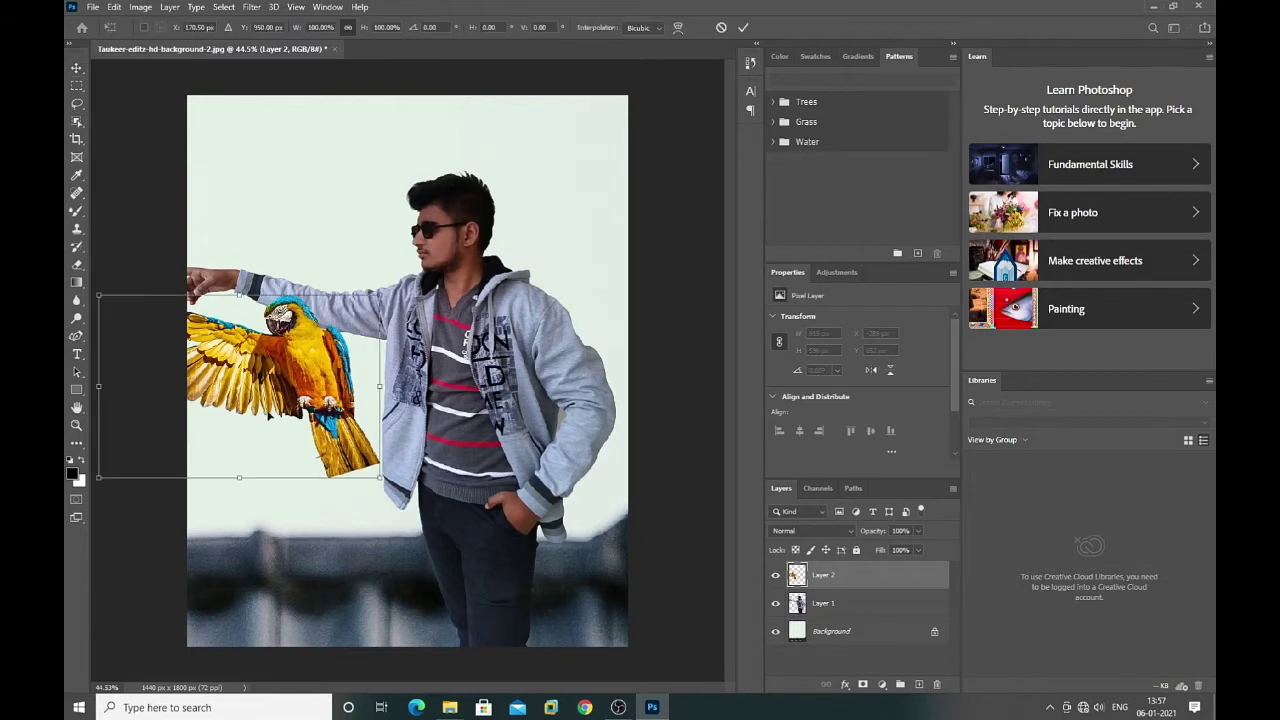
mouse_move(315, 371)
left_mouse_down()
mouse_move(395, 265)
mouse_move(380, 247)
left_mouse_up()
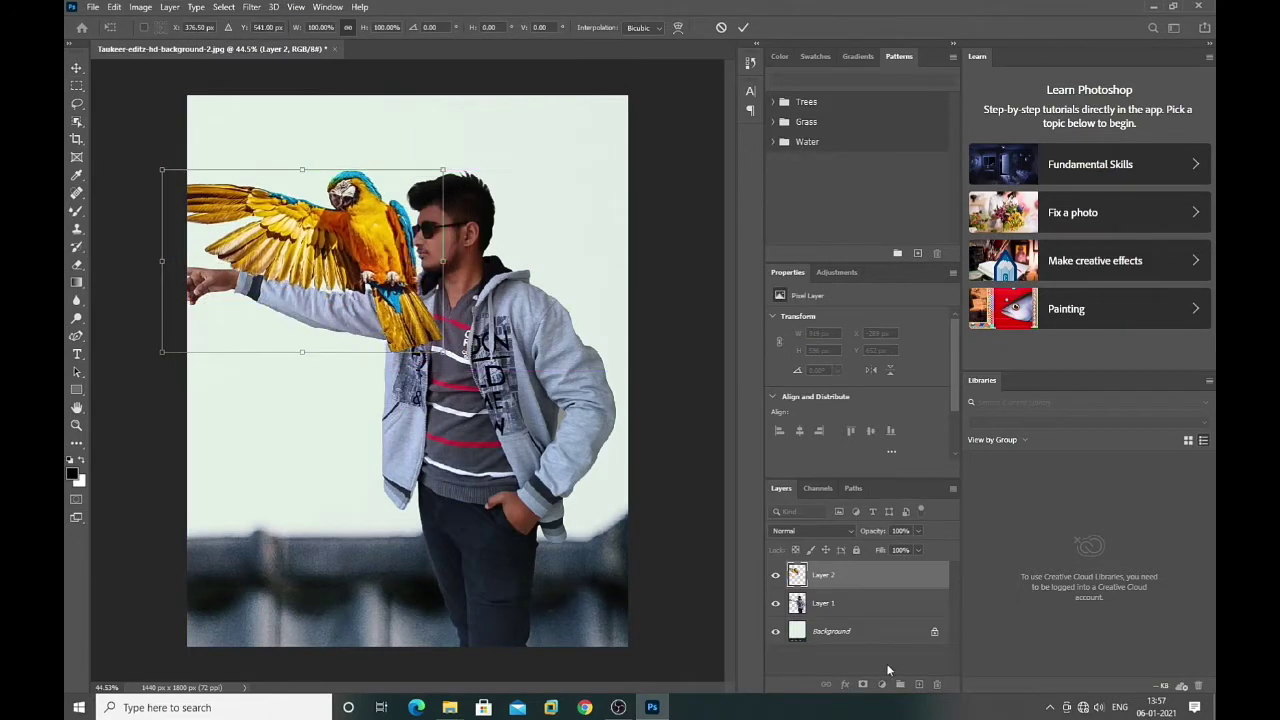
key("Return")
left_click_drag(857, 577, 855, 606)
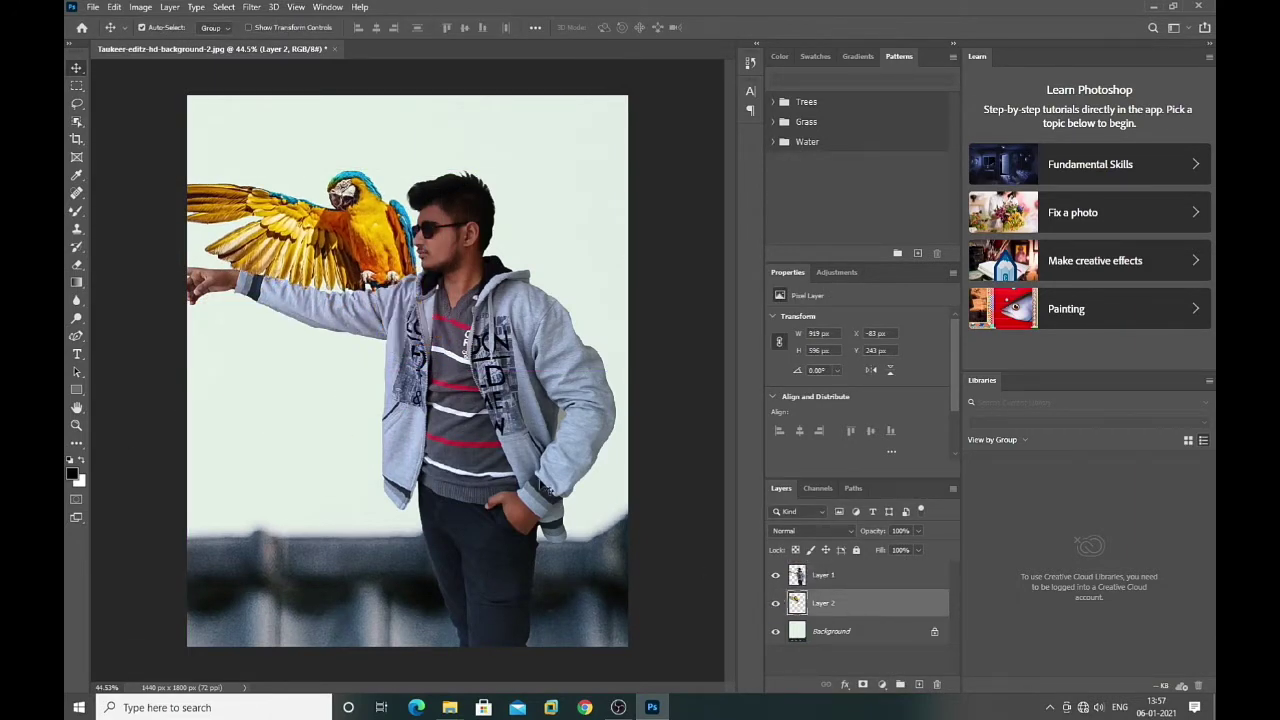
Step: Nudge the parrot right and down onto the man's arm
scroll(366, 289, "up", 2)
scroll(366, 289, "up", 3)
scroll(366, 289, "up", 3)
scroll(366, 289, "up", 1)
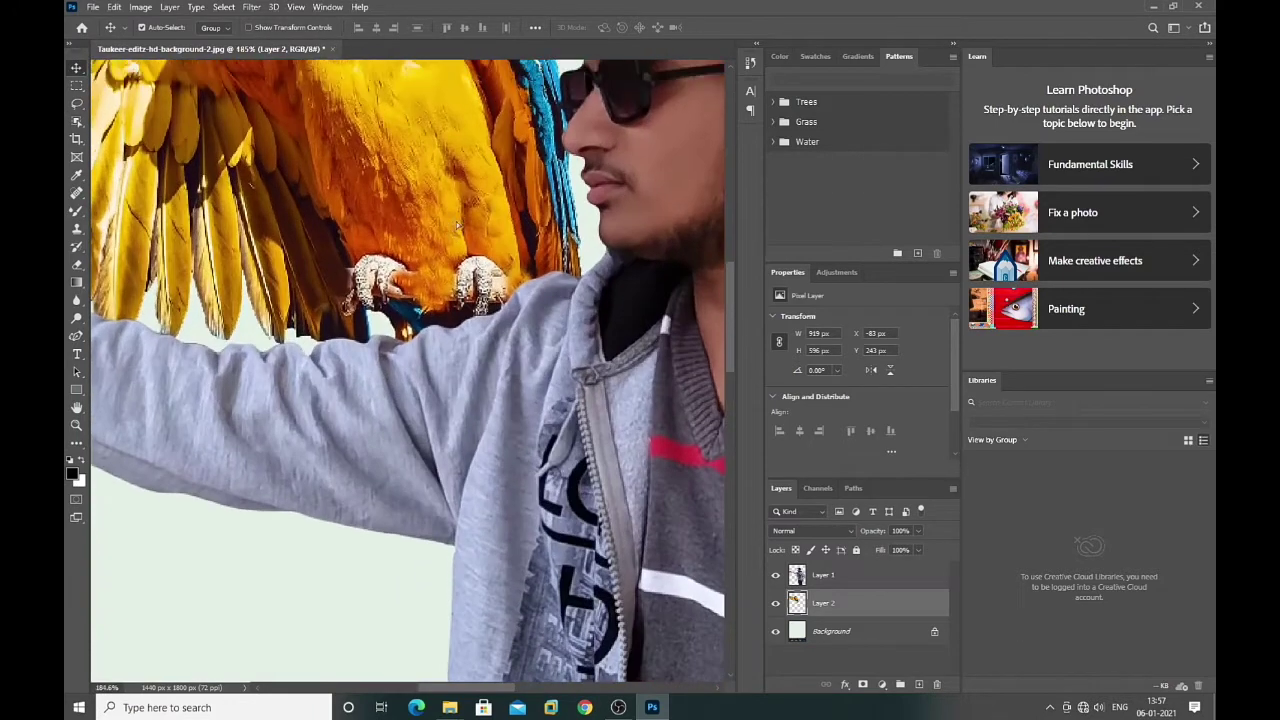
left_click_drag(442, 211, 497, 250)
scroll(495, 243, "down", 5)
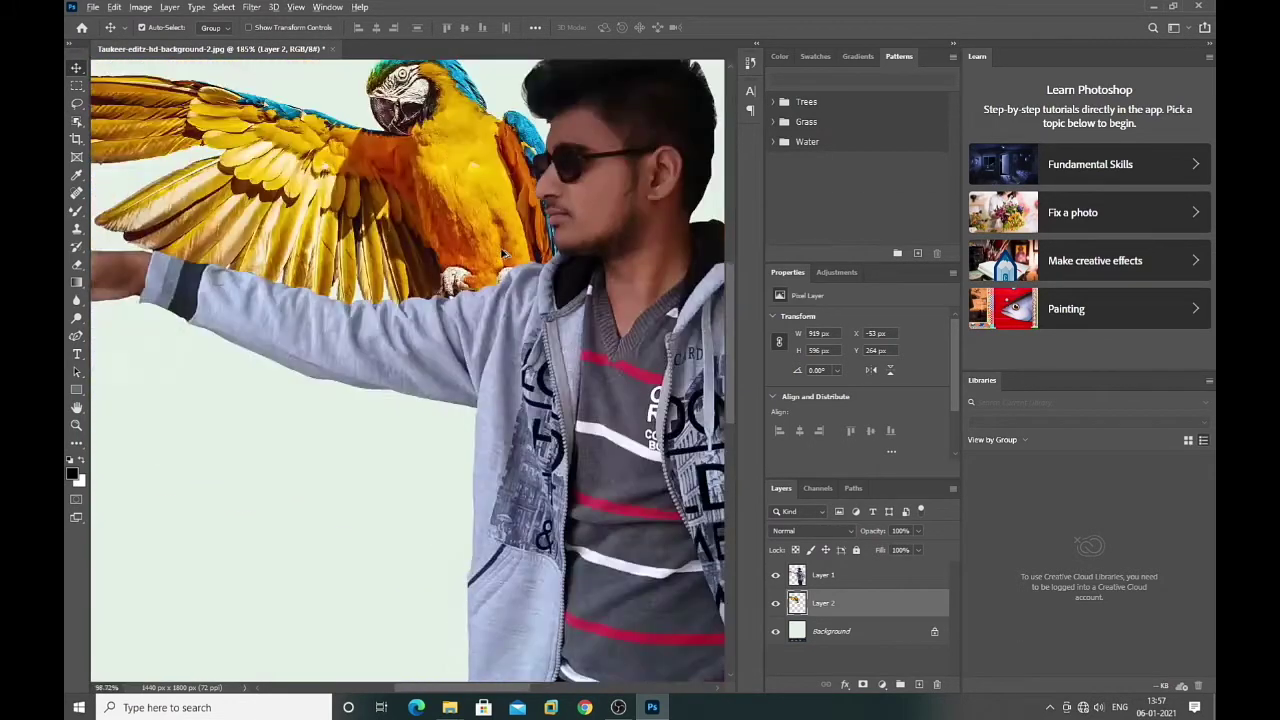
scroll(495, 243, "down", 3)
Step: Tilt the parrot by about 4 degrees and lower it slightly onto the arm
key("ctrl+t")
mouse_move(578, 330)
left_mouse_down()
mouse_move(581, 256)
mouse_move(591, 283)
left_mouse_up()
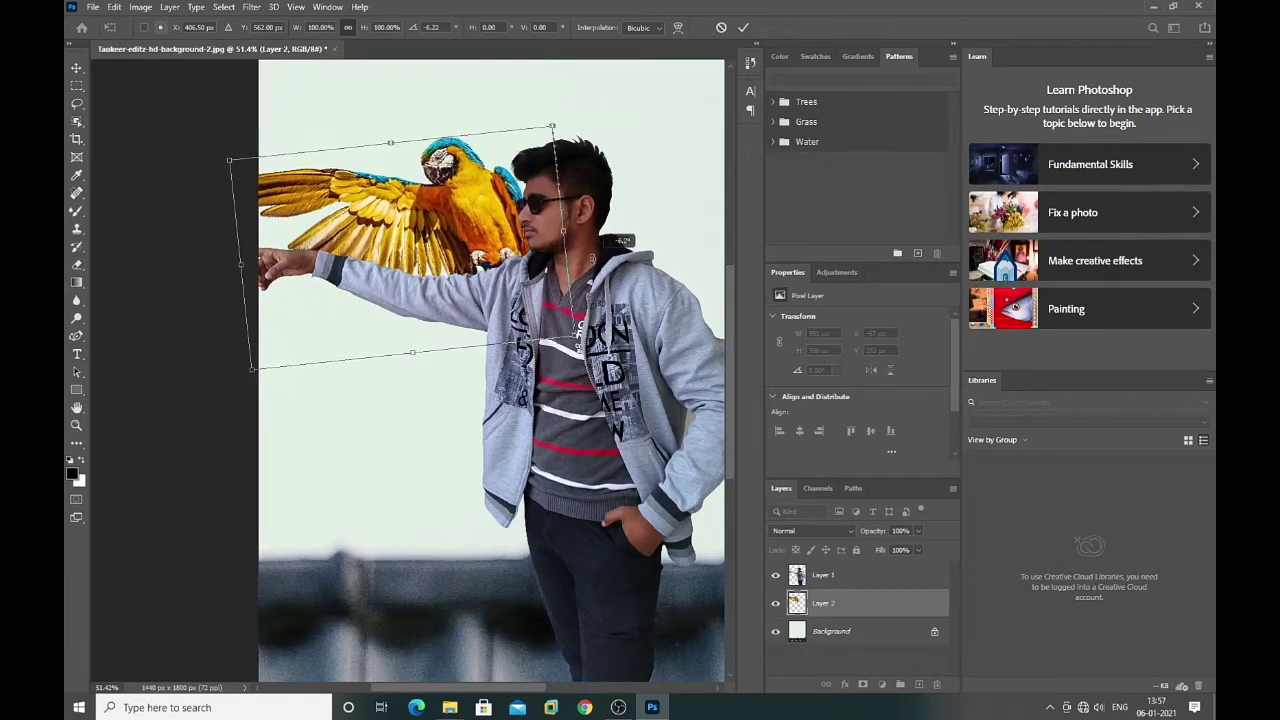
key("Return")
scroll(448, 250, "up", 1)
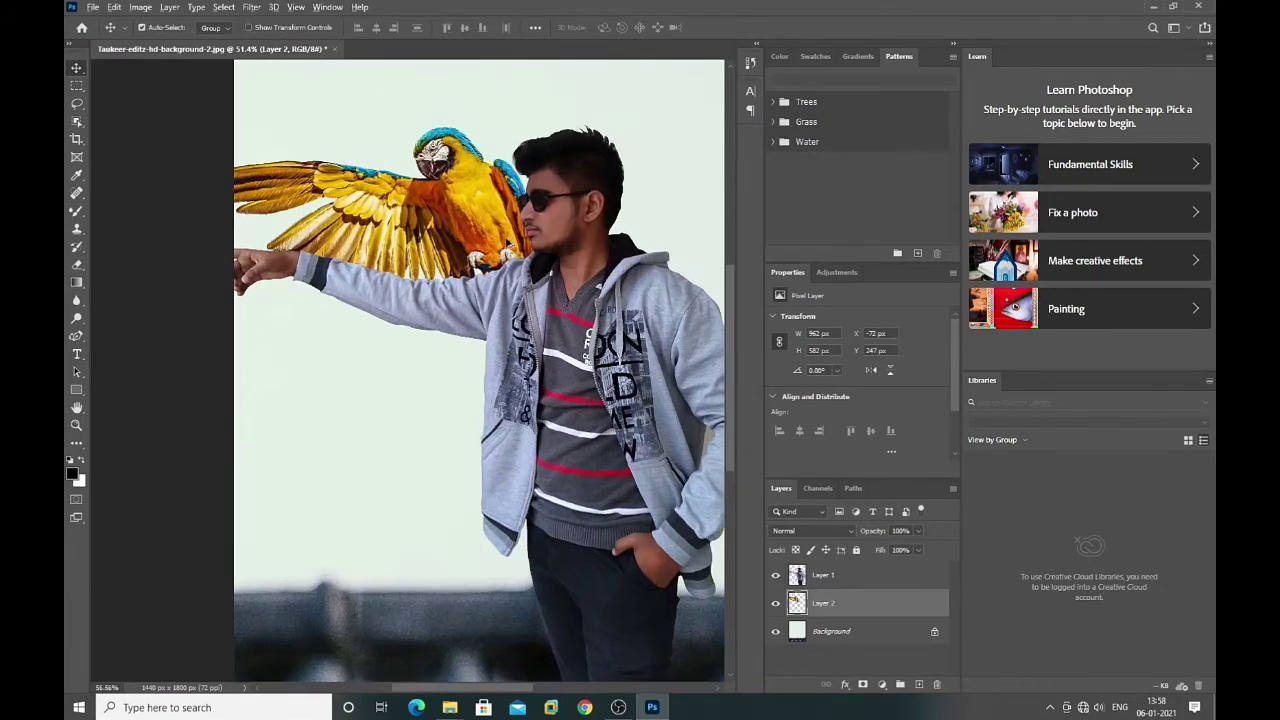
scroll(448, 250, "up", 4)
scroll(448, 250, "up", 3)
left_click_drag(448, 250, 453, 284)
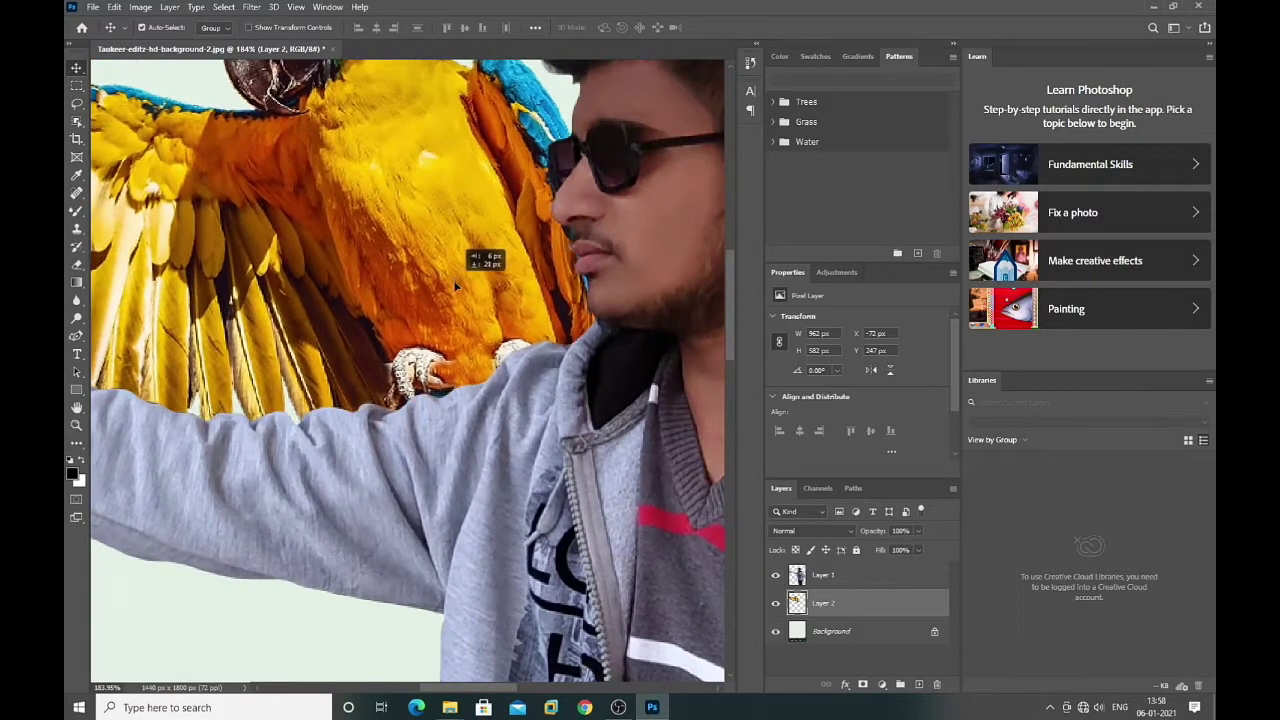
scroll(472, 310, "down", 5)
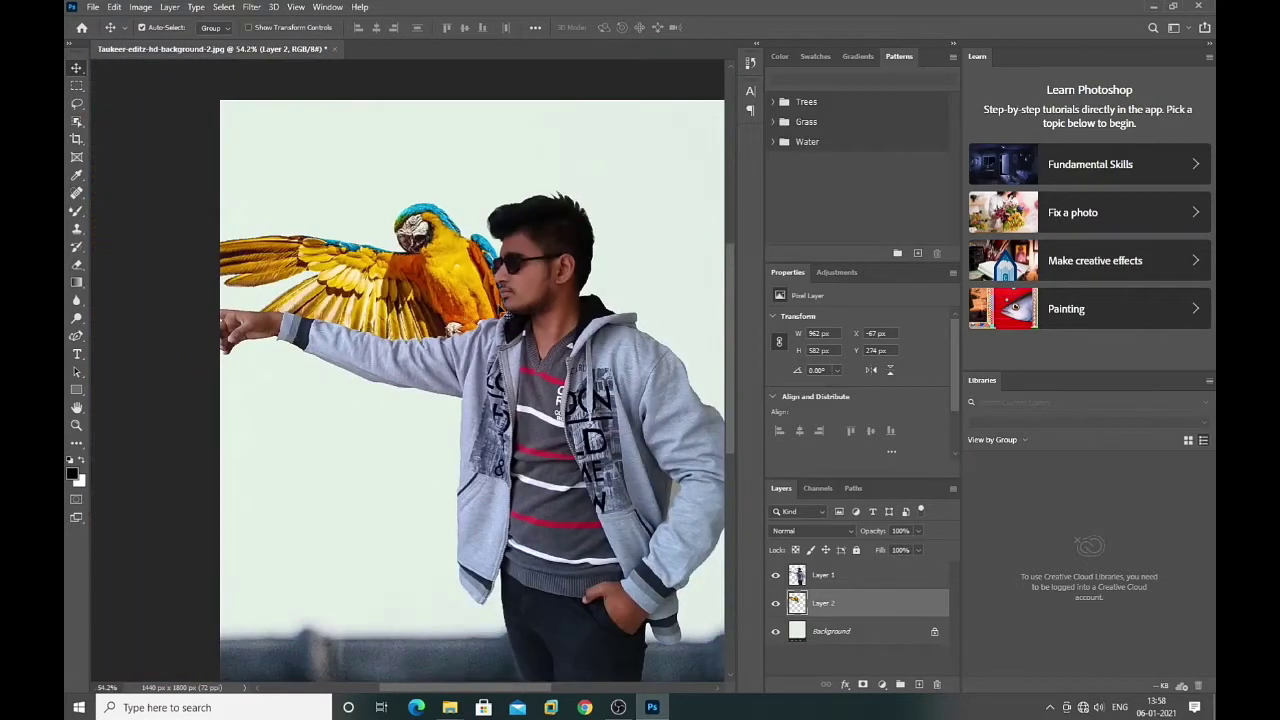
Step: Shrink the parrot to about 81% and reposition it over the arm
key("ctrl+t")
left_click_drag(476, 287, 488, 291)
left_click_drag(553, 418, 443, 343)
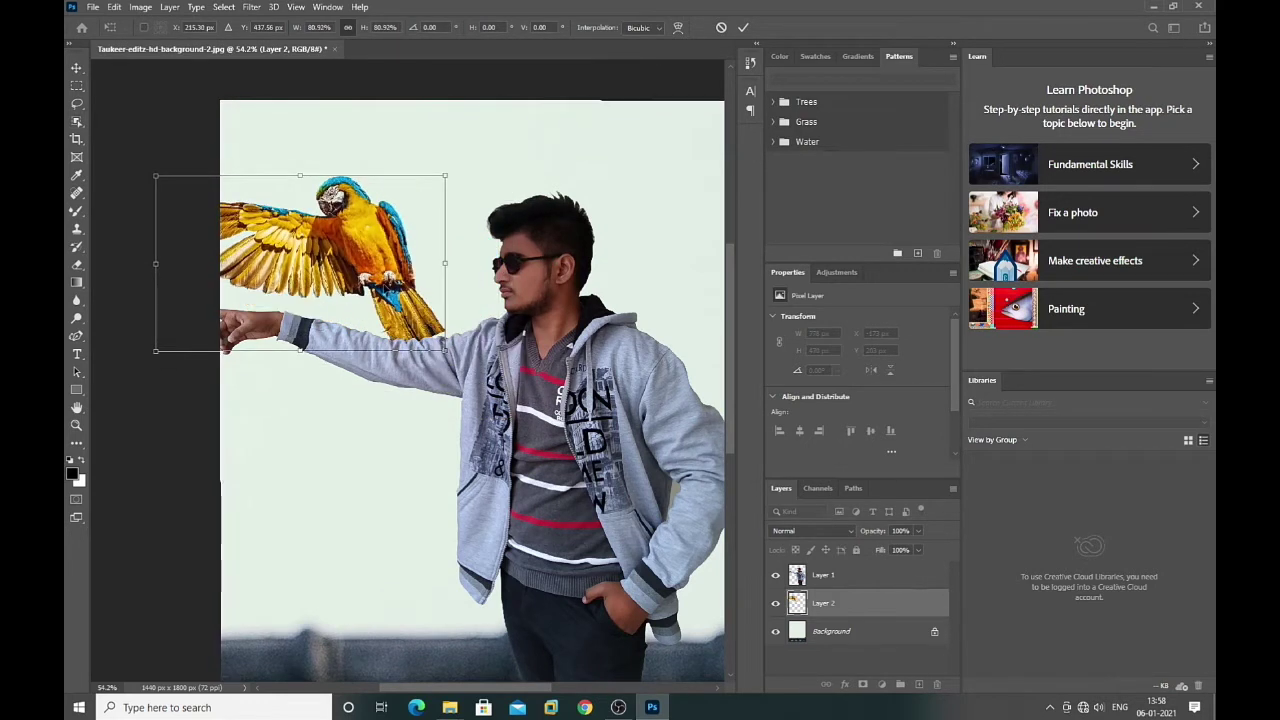
left_click_drag(393, 254, 481, 303)
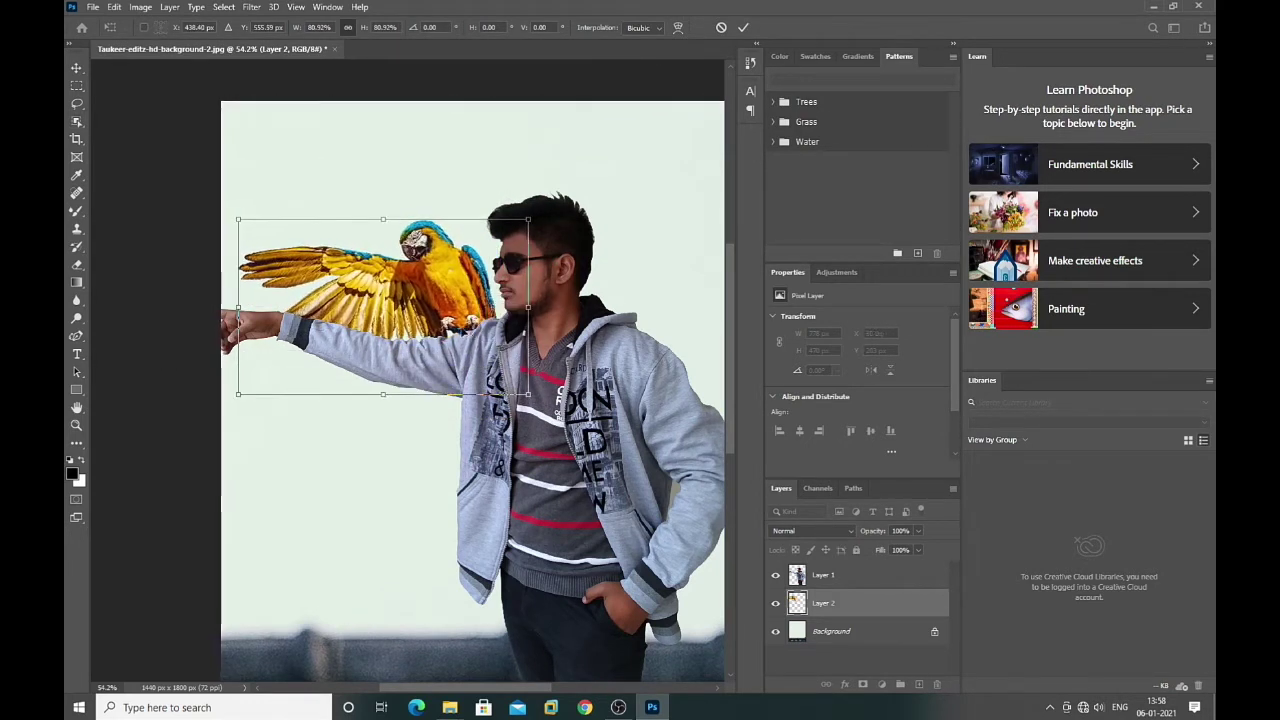
key("Return")
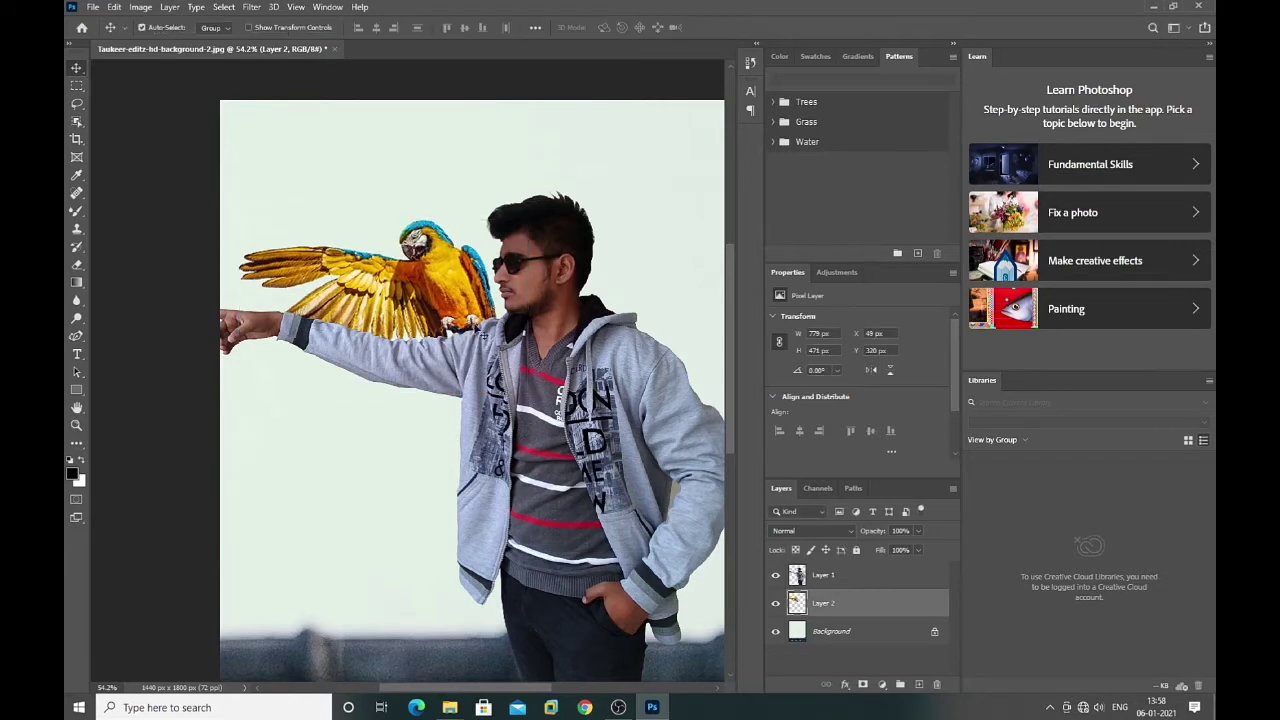
scroll(476, 318, "up", 2)
scroll(472, 328, "up", 1)
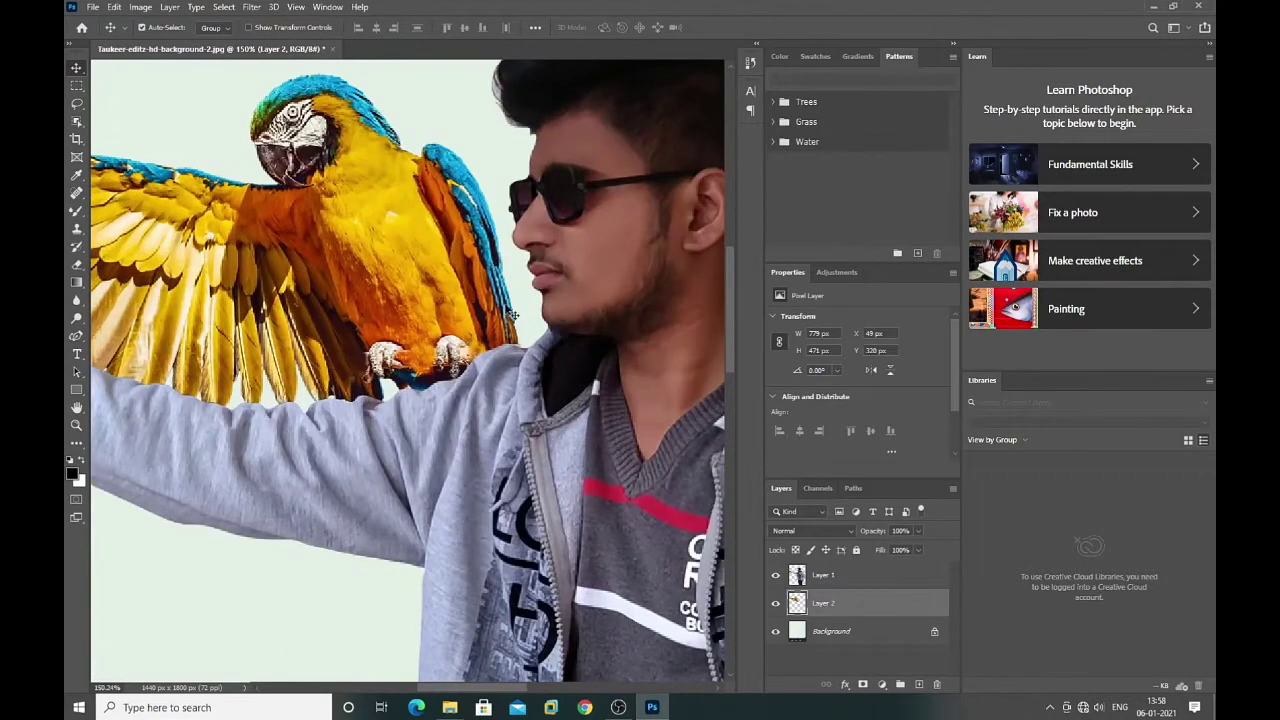
scroll(510, 315, "down", 1)
scroll(466, 316, "down", 1)
Step: Rotate the parrot slightly and settle it perched on the man's arm
key("ctrl+t")
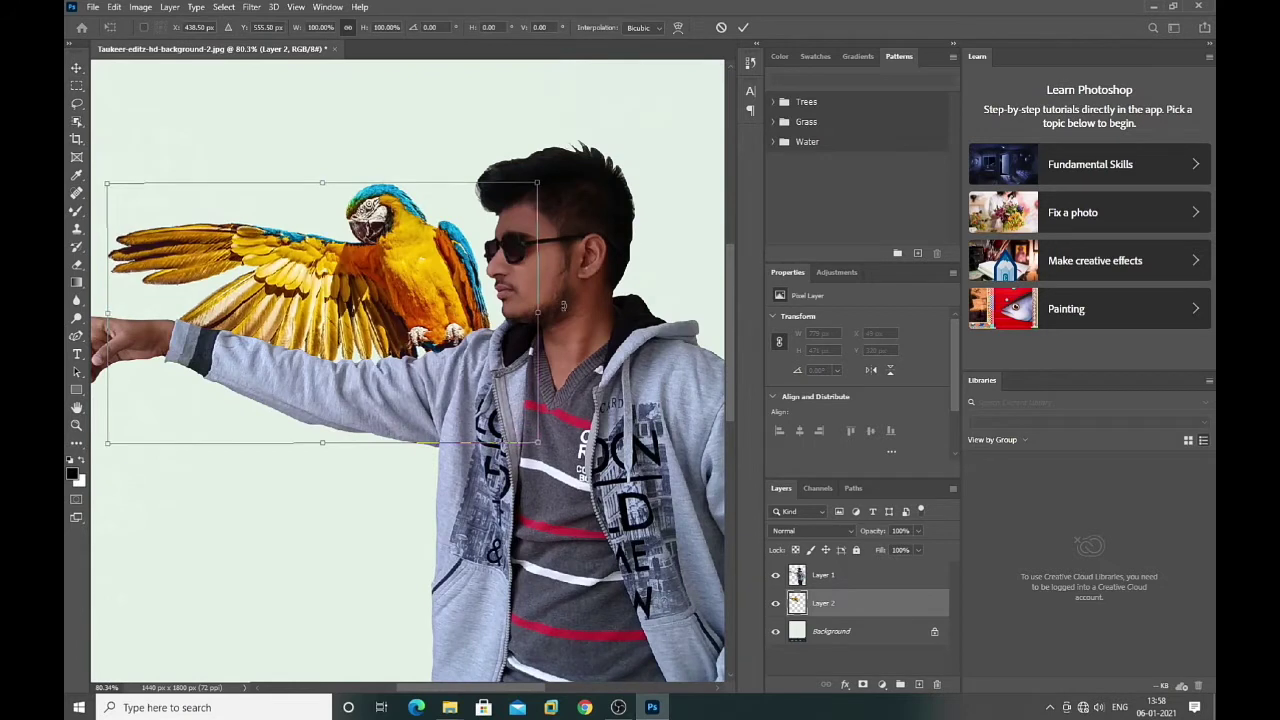
left_click_drag(563, 306, 563, 294)
left_click_drag(466, 340, 472, 352)
key("Return")
scroll(440, 340, "down", 4, "alt")
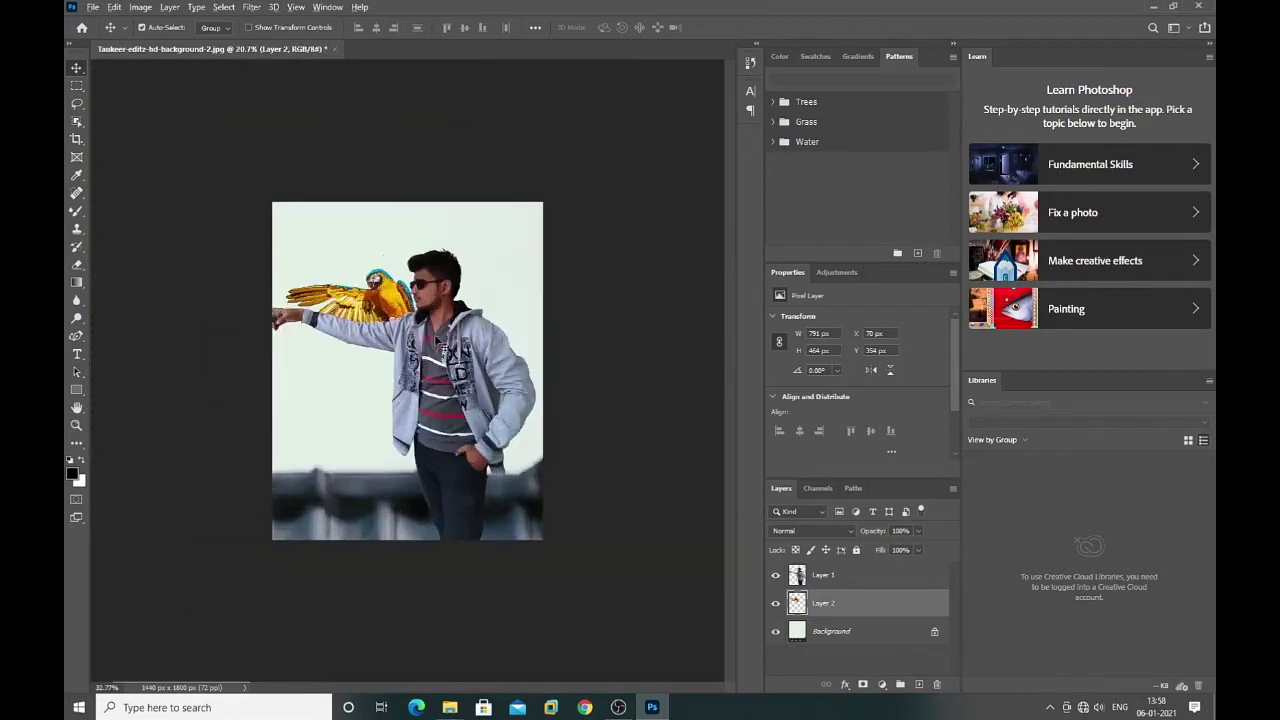
scroll(437, 340, "up", 2, "alt")
Step: Copy parrot-leg.png into the main composition, closing the source without saving
left_click(92, 7)
left_click(100, 34)
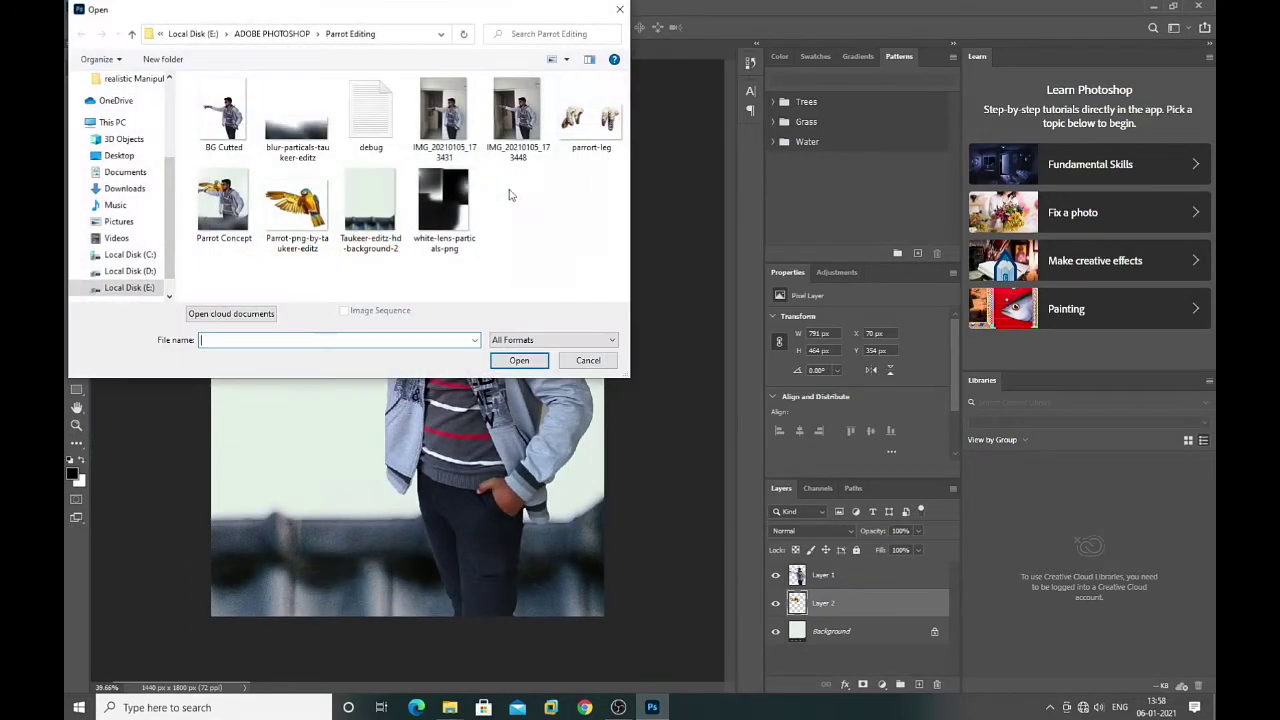
double_click(592, 128)
left_click_drag(442, 50, 450, 101)
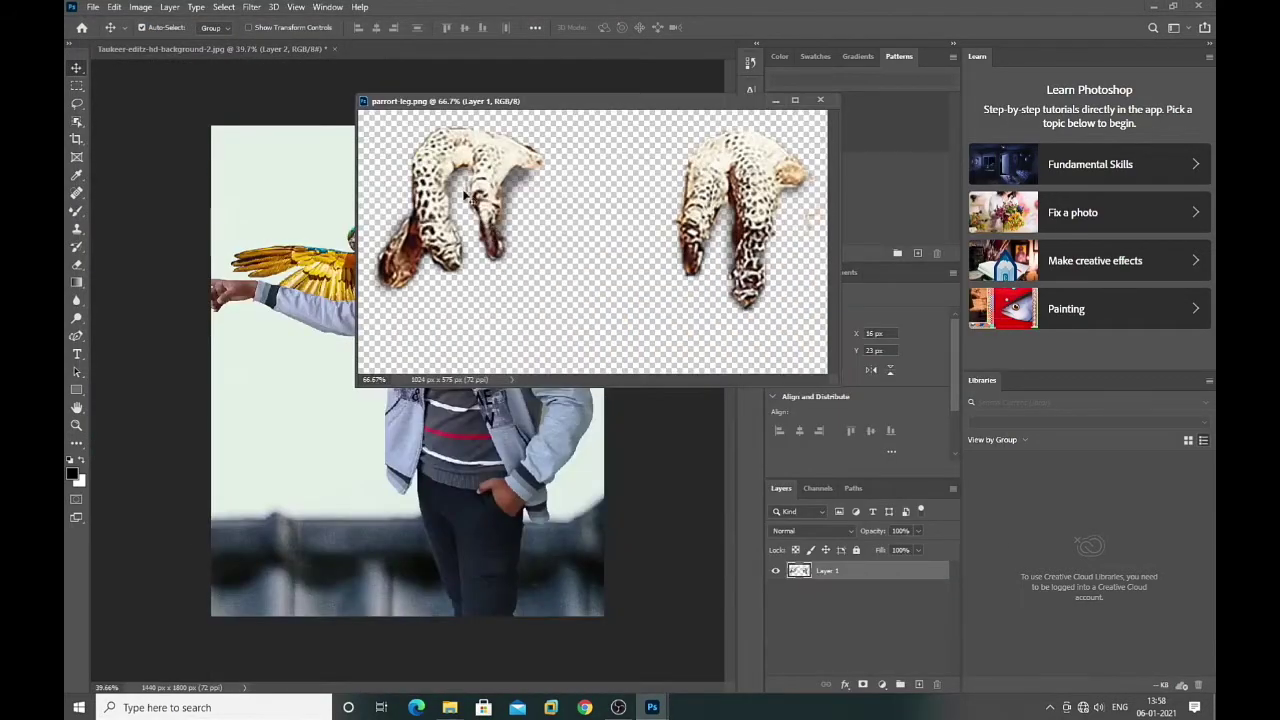
left_click_drag(465, 197, 660, 260)
left_click_drag(410, 298, 262, 300)
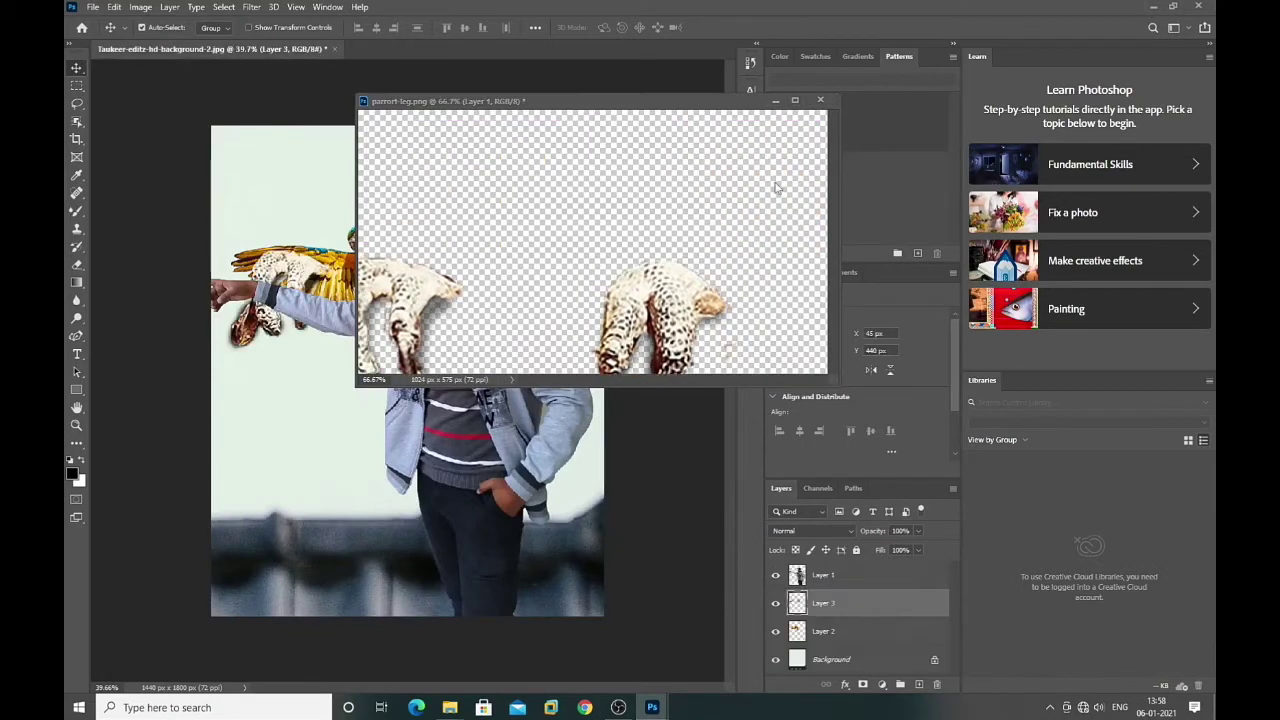
left_click(820, 101)
left_click(633, 263)
Step: Move the legs toward the man's shoulder, stack Layer 3 above Layer 1, and shrink to about 20%
key("ctrl+t")
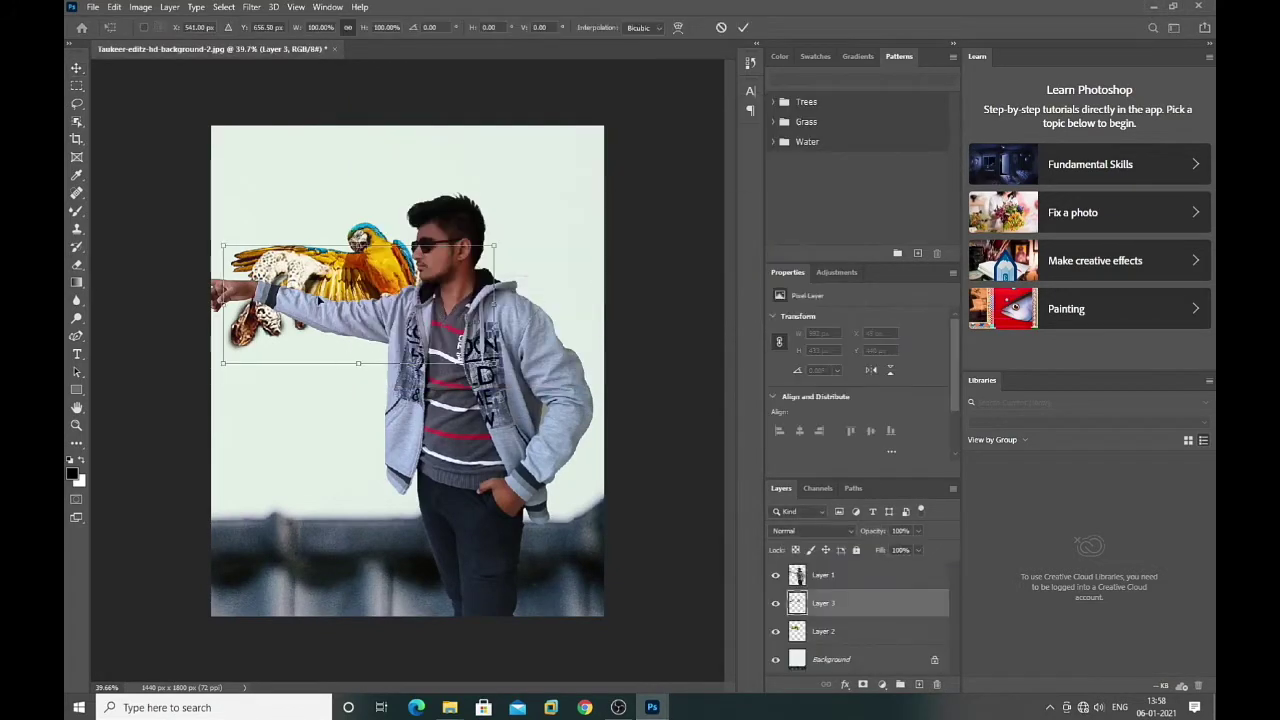
left_click_drag(300, 310, 455, 320)
left_click_drag(858, 603, 852, 572)
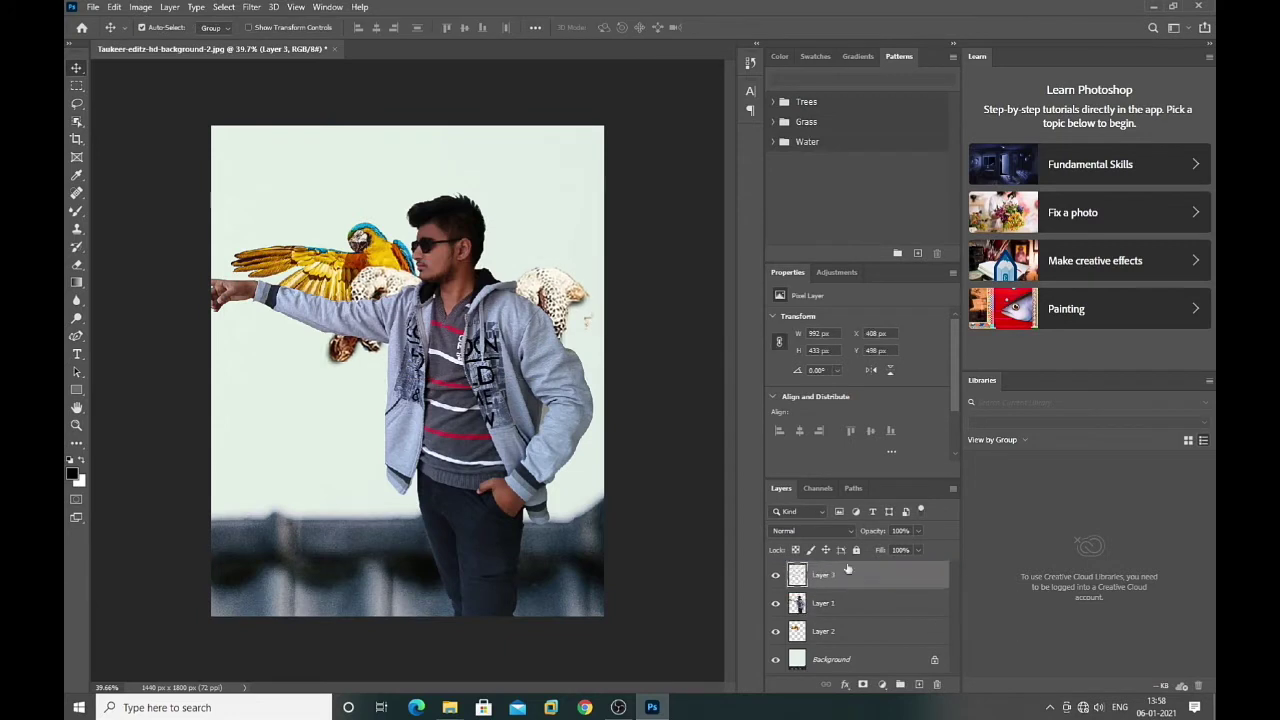
key("ctrl+t")
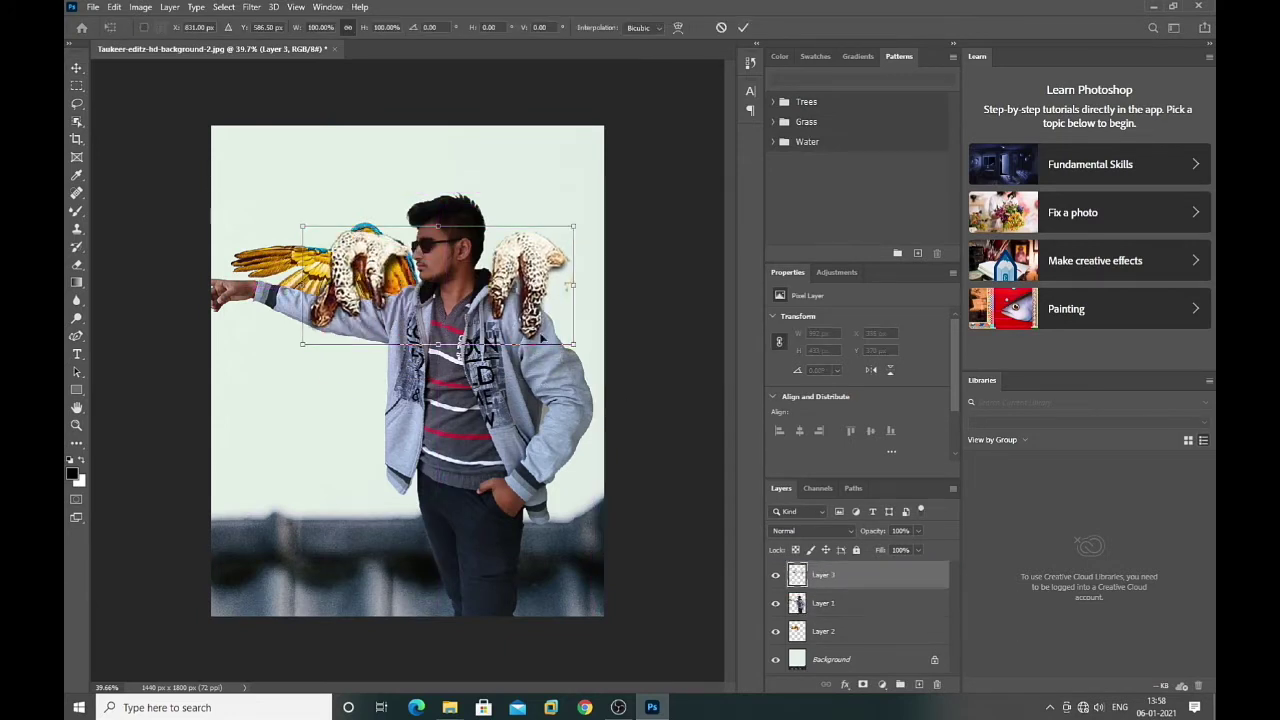
left_click_drag(568, 341, 370, 249)
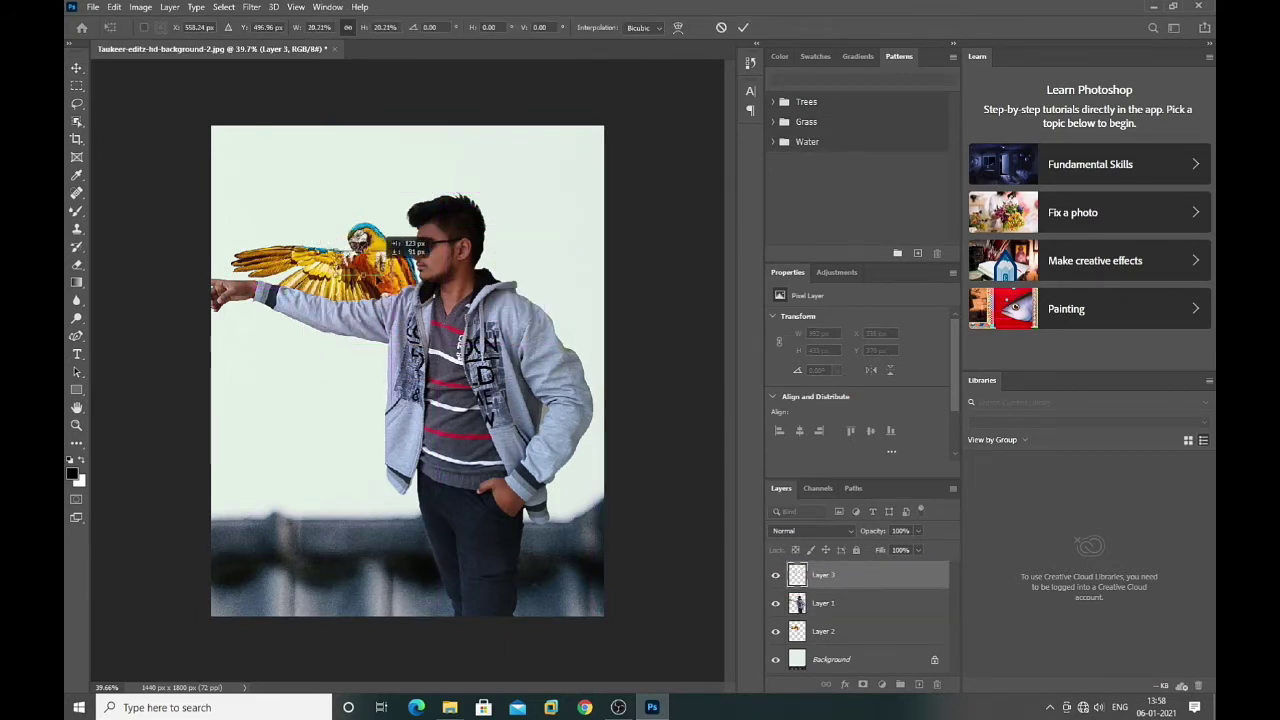
Step: Rotate the parrot legs about -12° and commit them under the parrot, gripping the arm
scroll(418, 290, "up", 1)
scroll(418, 290, "up", 4)
scroll(418, 300, "up", 2)
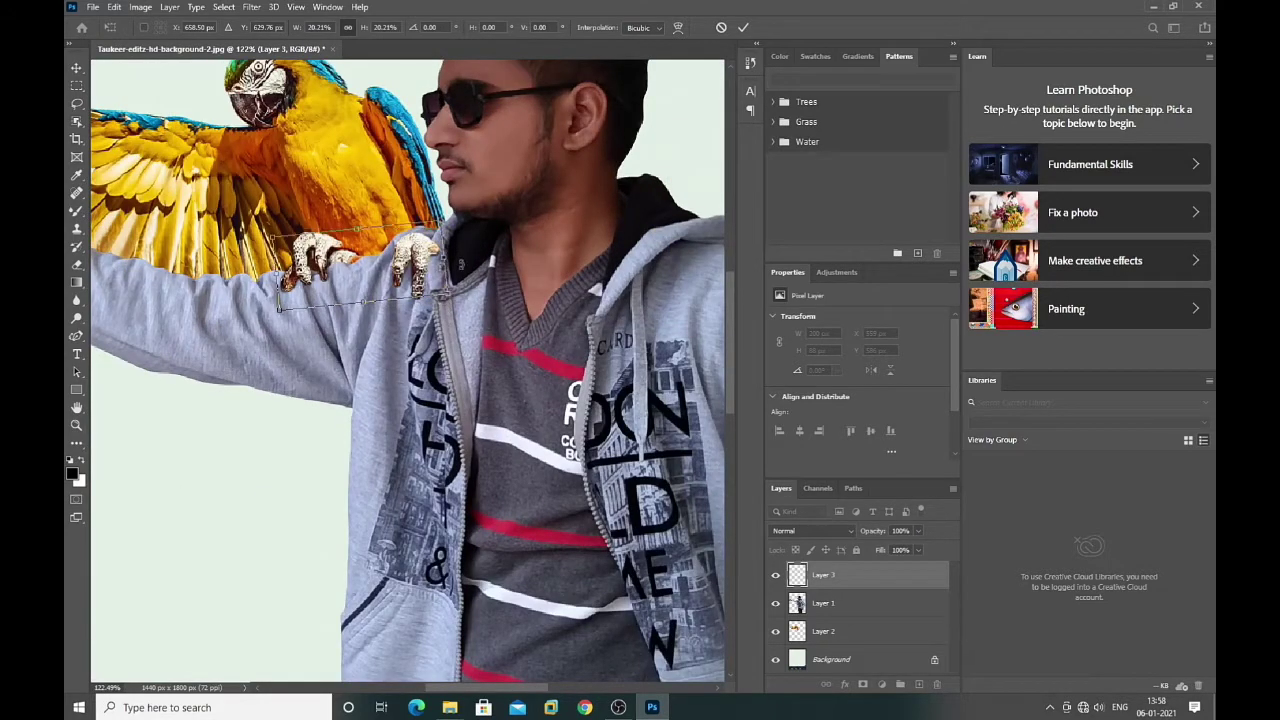
mouse_move(461, 264)
left_mouse_down()
mouse_move(438, 306)
mouse_move(399, 268)
mouse_move(424, 255)
left_mouse_up()
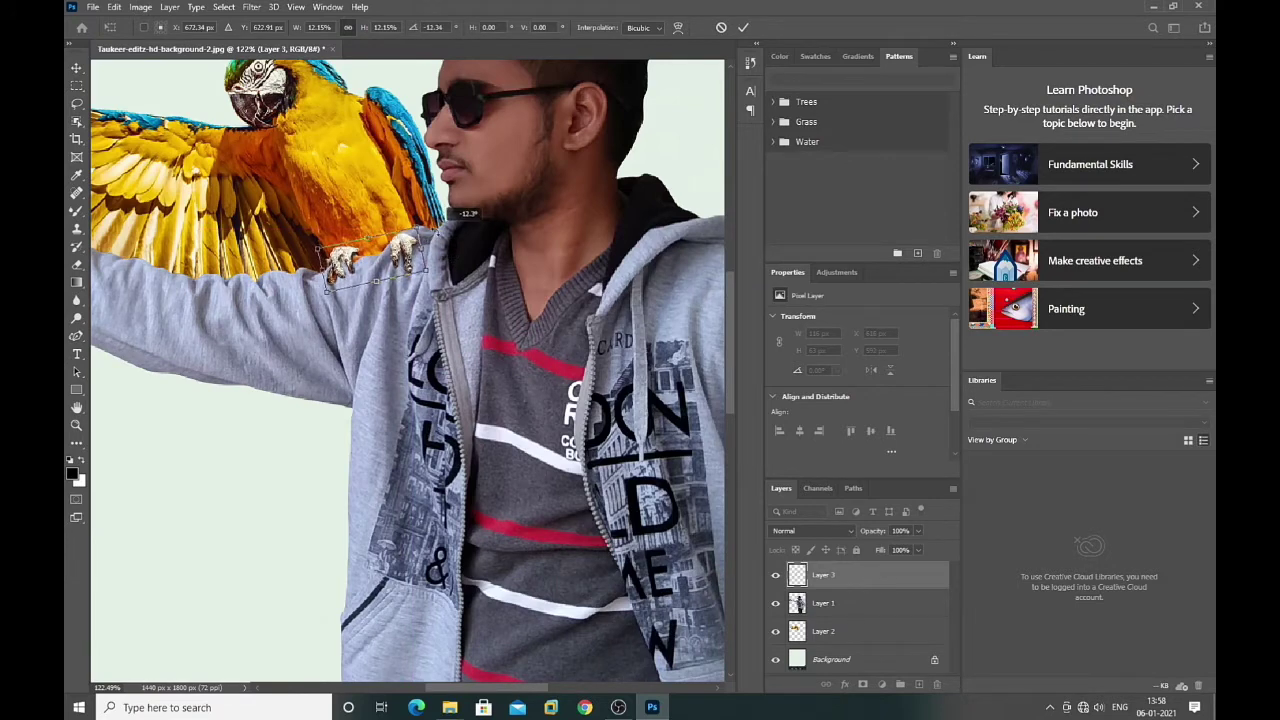
key("Return")
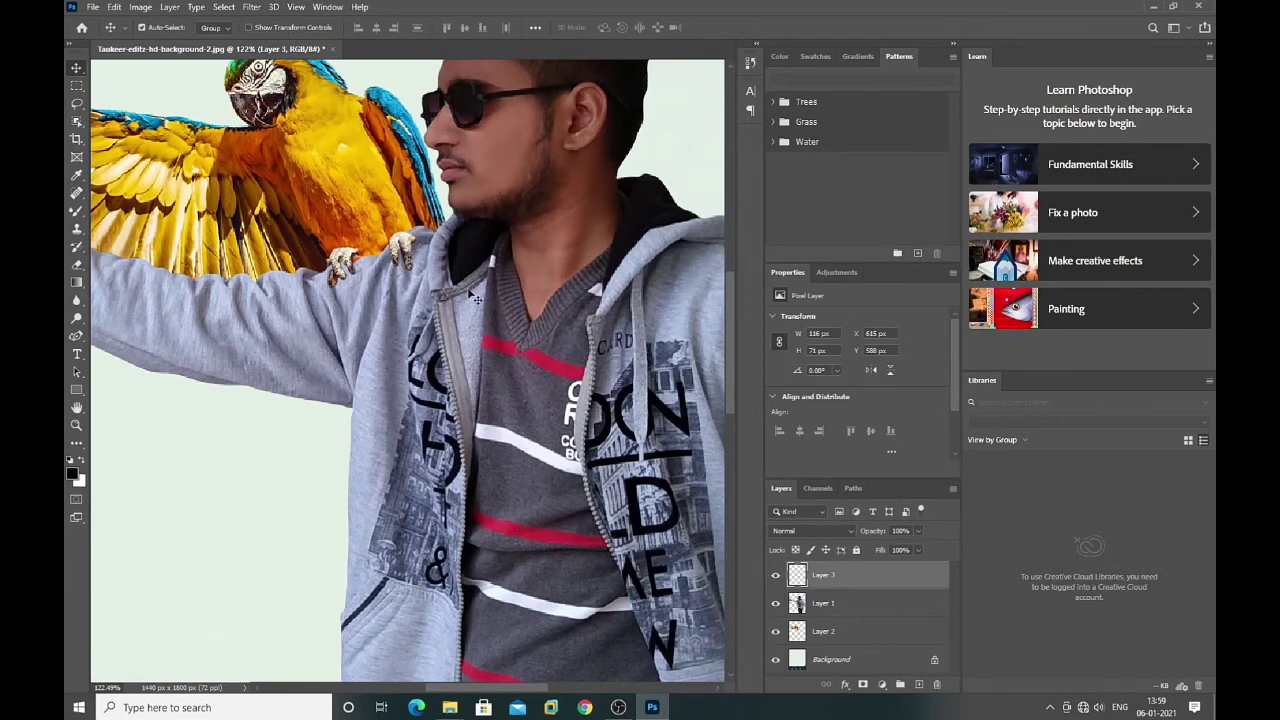
scroll(463, 310, "down", 5)
Step: Copy blur-particals-taukeer-editz.png into the composition as Layer 4, closing the source without saving
scroll(372, 320, "up", 3)
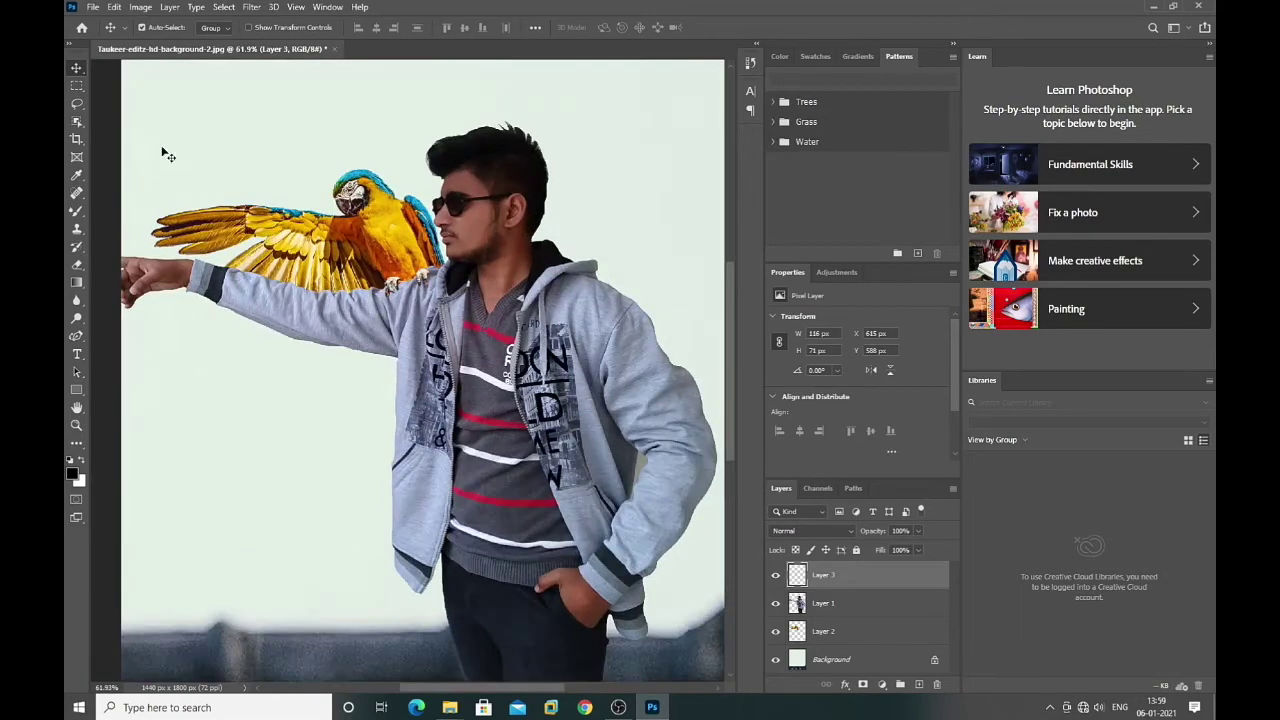
left_click(92, 7)
left_click(110, 32)
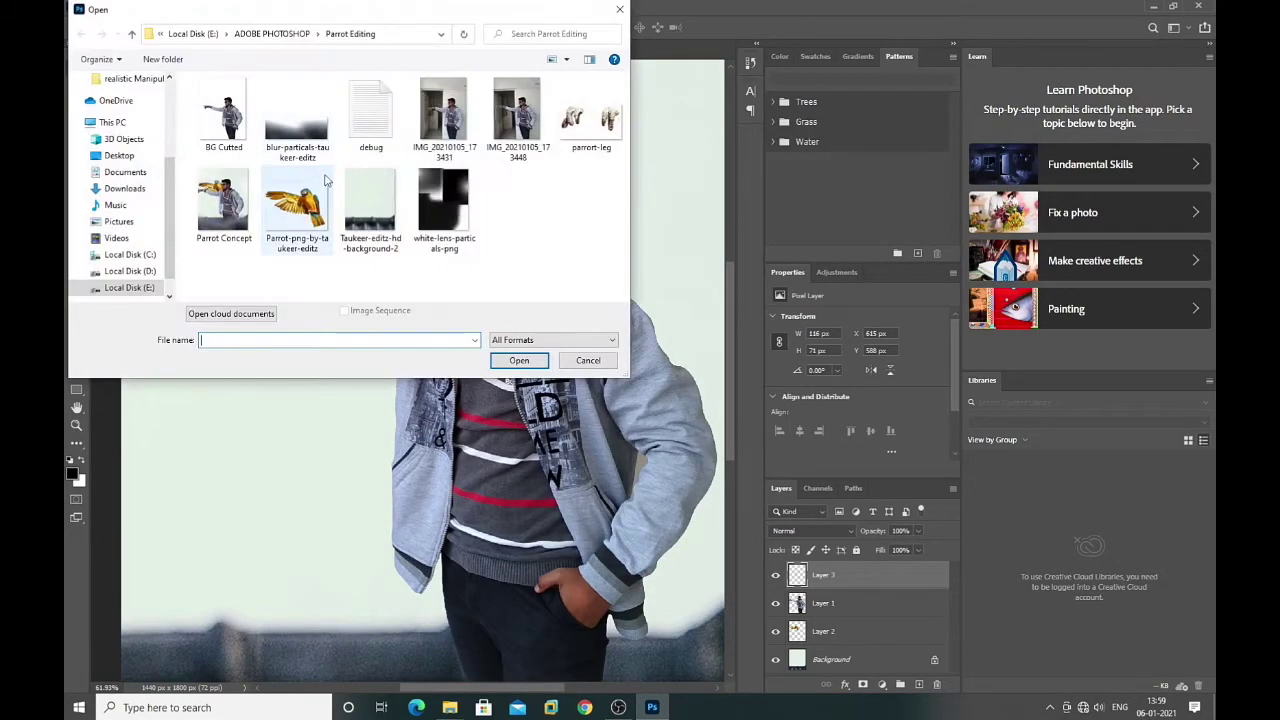
double_click(297, 115)
left_click_drag(460, 48, 470, 88)
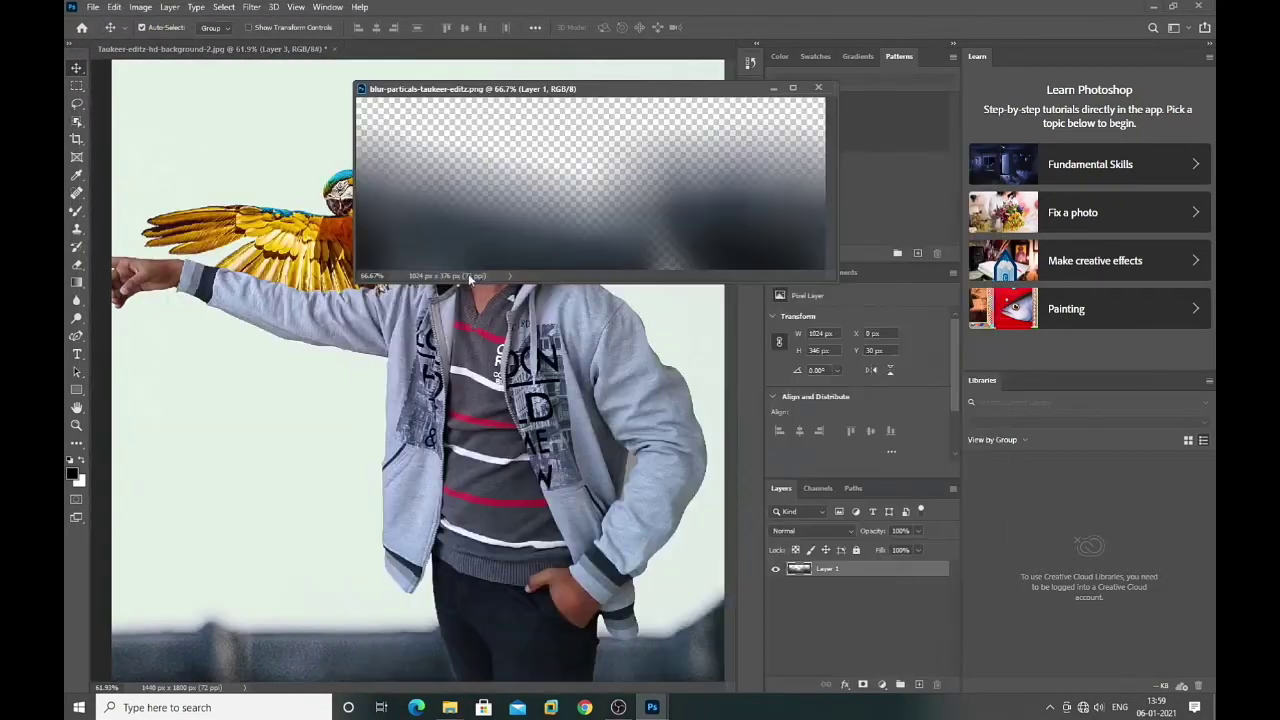
left_click_drag(400, 505, 400, 505)
left_click(820, 90)
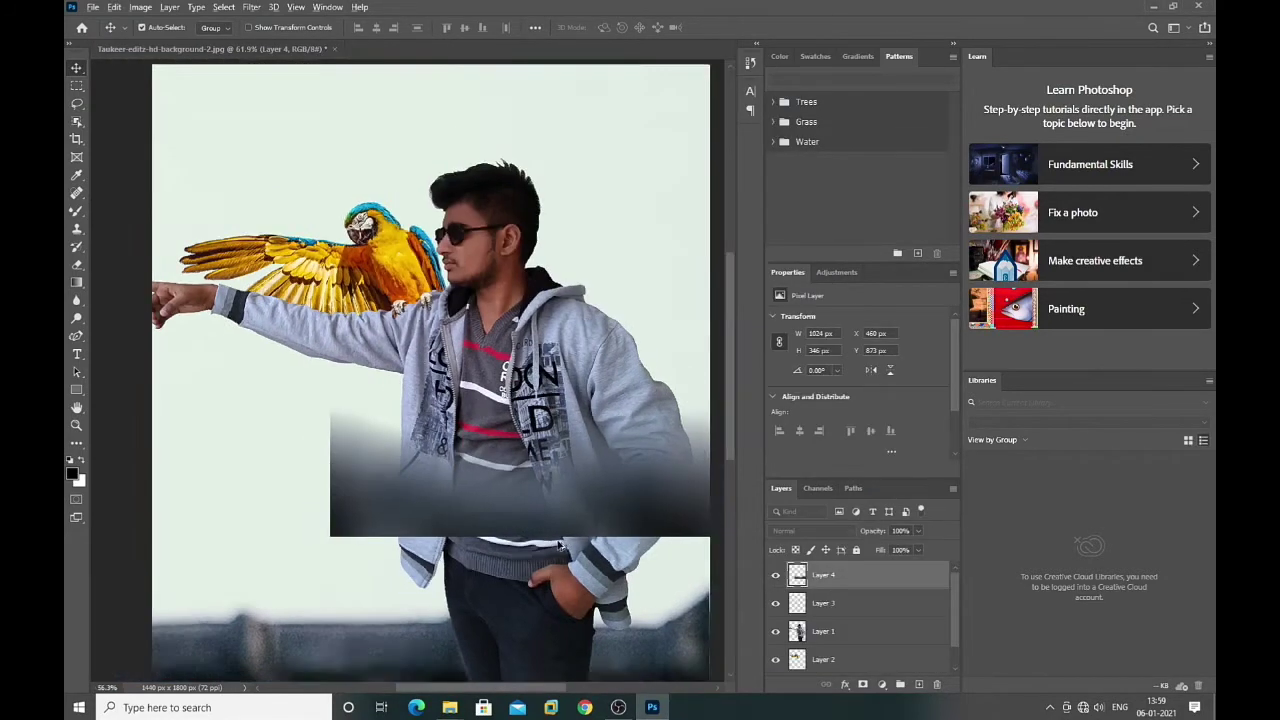
key("ctrl+0")
Step: Stretch the haze layer across the full canvas width and move it to the bottom edge
key("ctrl+t")
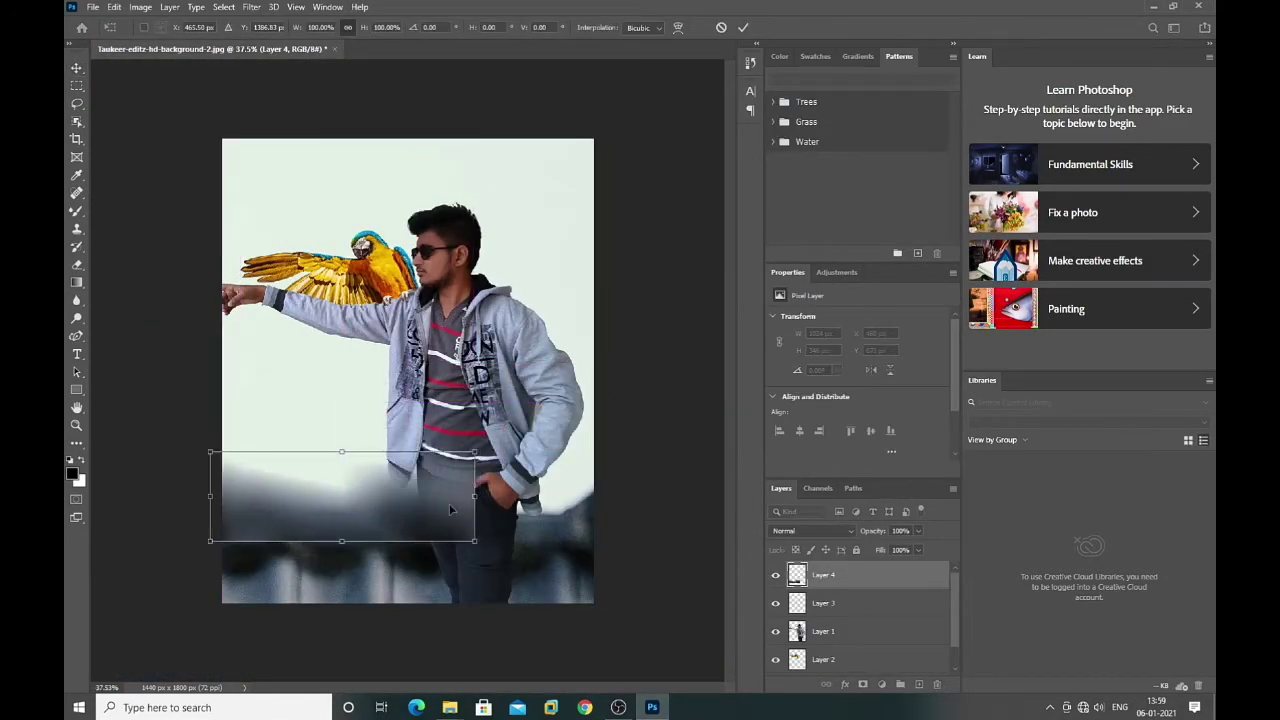
left_click_drag(487, 495, 594, 495)
left_click_drag(415, 535, 414, 575)
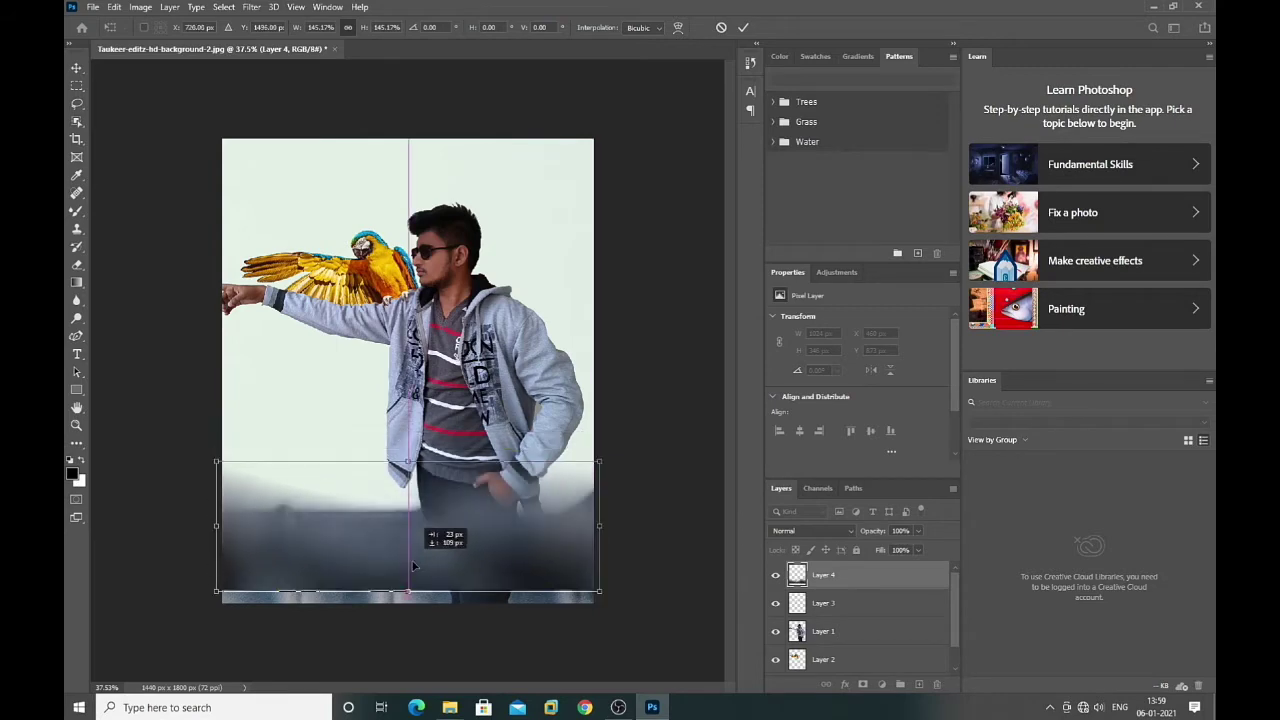
key("Return")
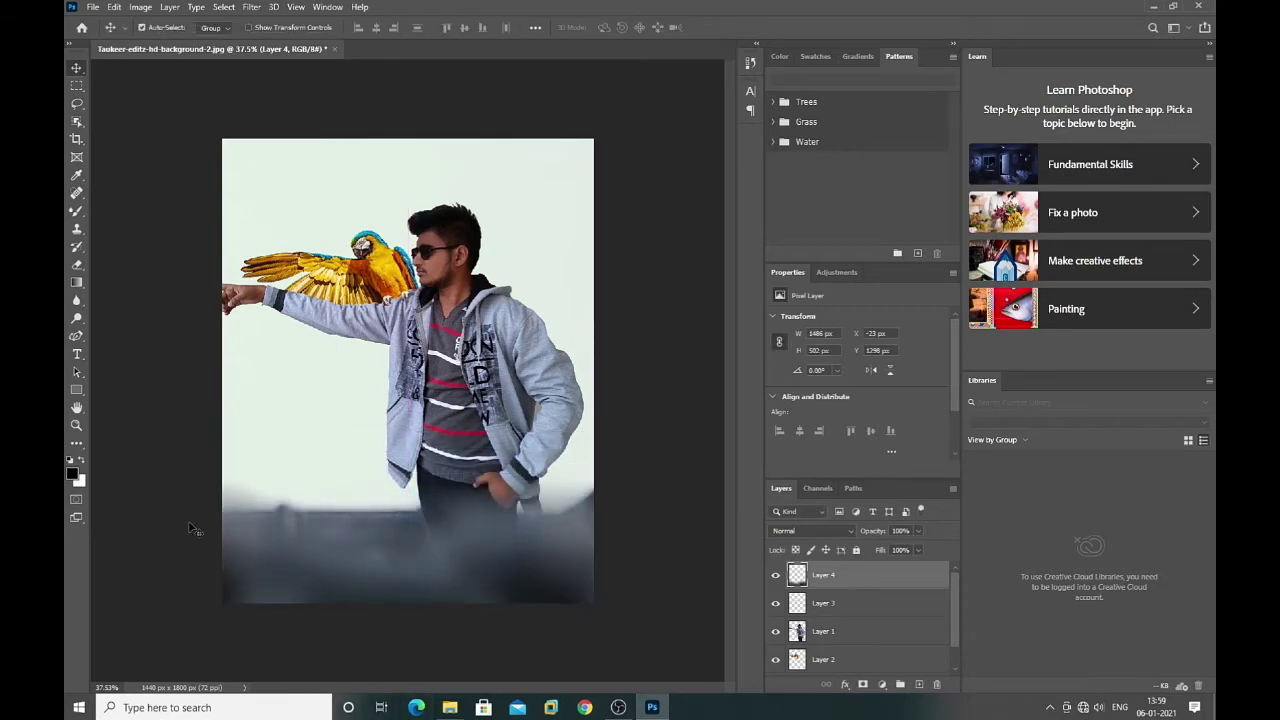
Step: Copy white-lens-particals-png into the composition as Layer 5, closing the source
left_click(95, 7)
left_click(110, 35)
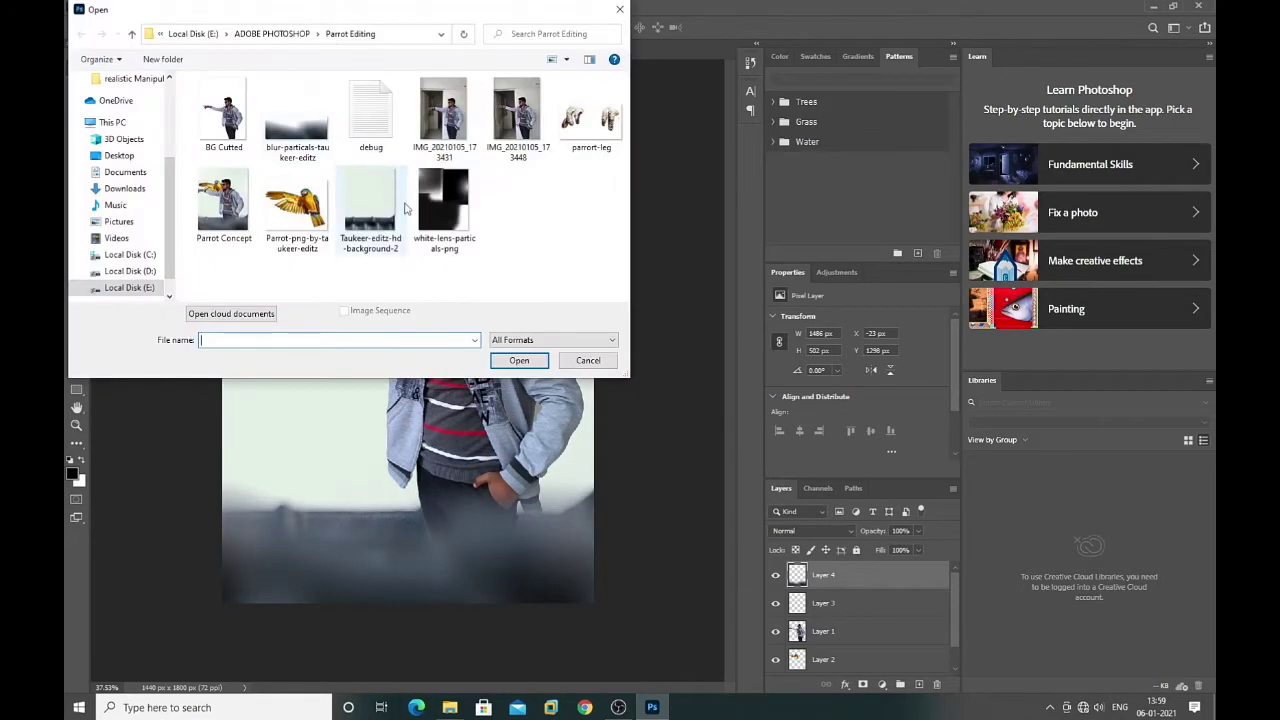
double_click(383, 205)
left_click_drag(405, 50, 459, 148)
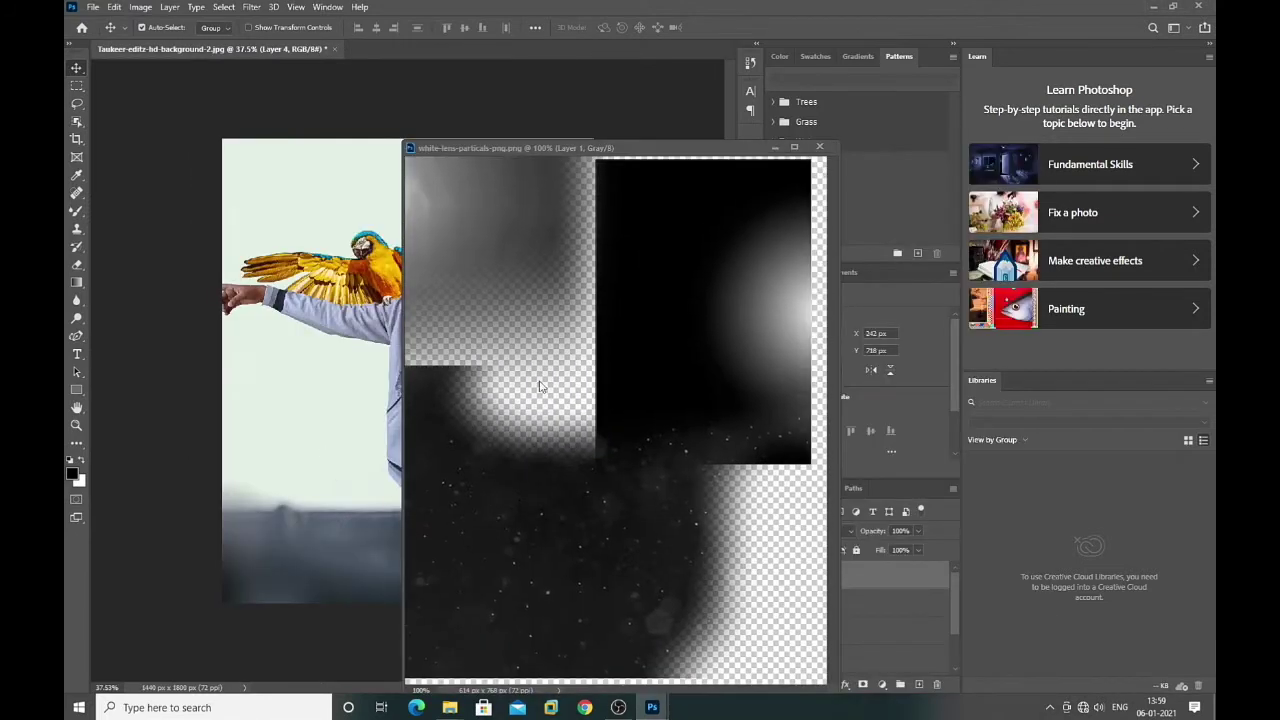
mouse_move(537, 377)
left_mouse_down()
mouse_move(360, 420)
mouse_move(298, 216)
left_mouse_up()
left_click(819, 147)
Step: Enlarge the particles to about 235% covering the canvas, blend with Screen, then hide to compare
key("ctrl+t")
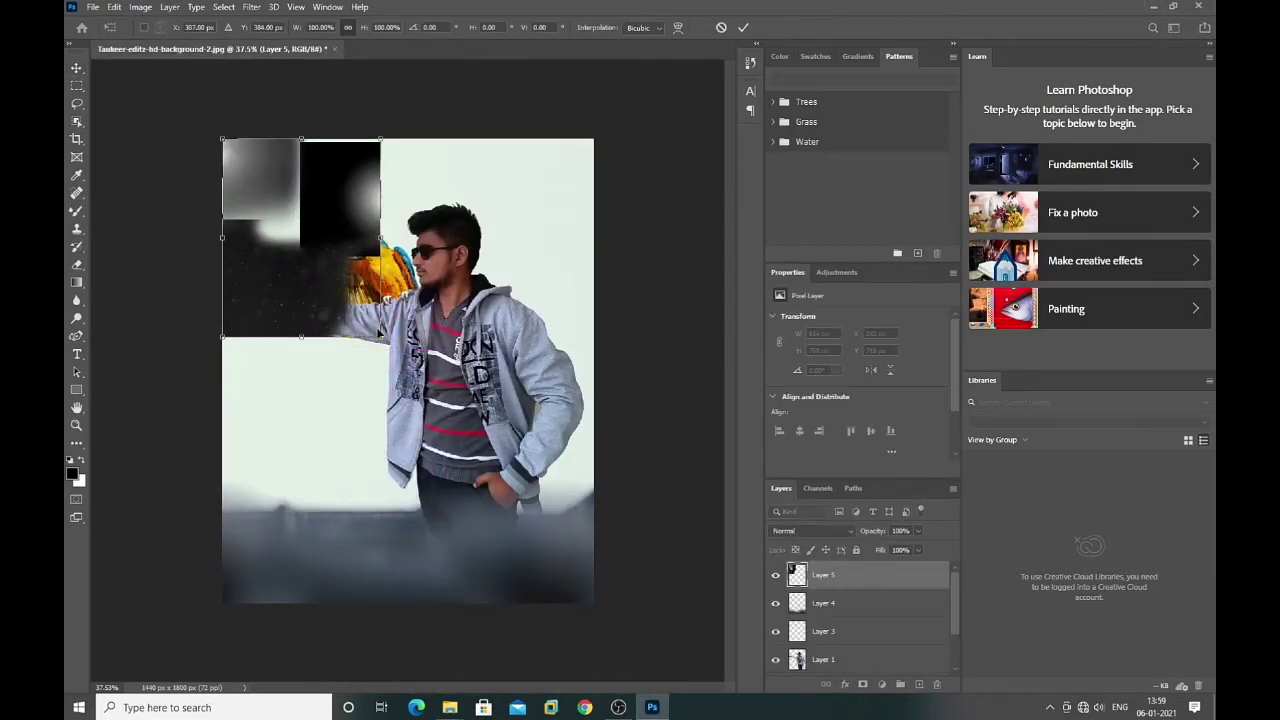
left_click_drag(380, 334, 552, 613)
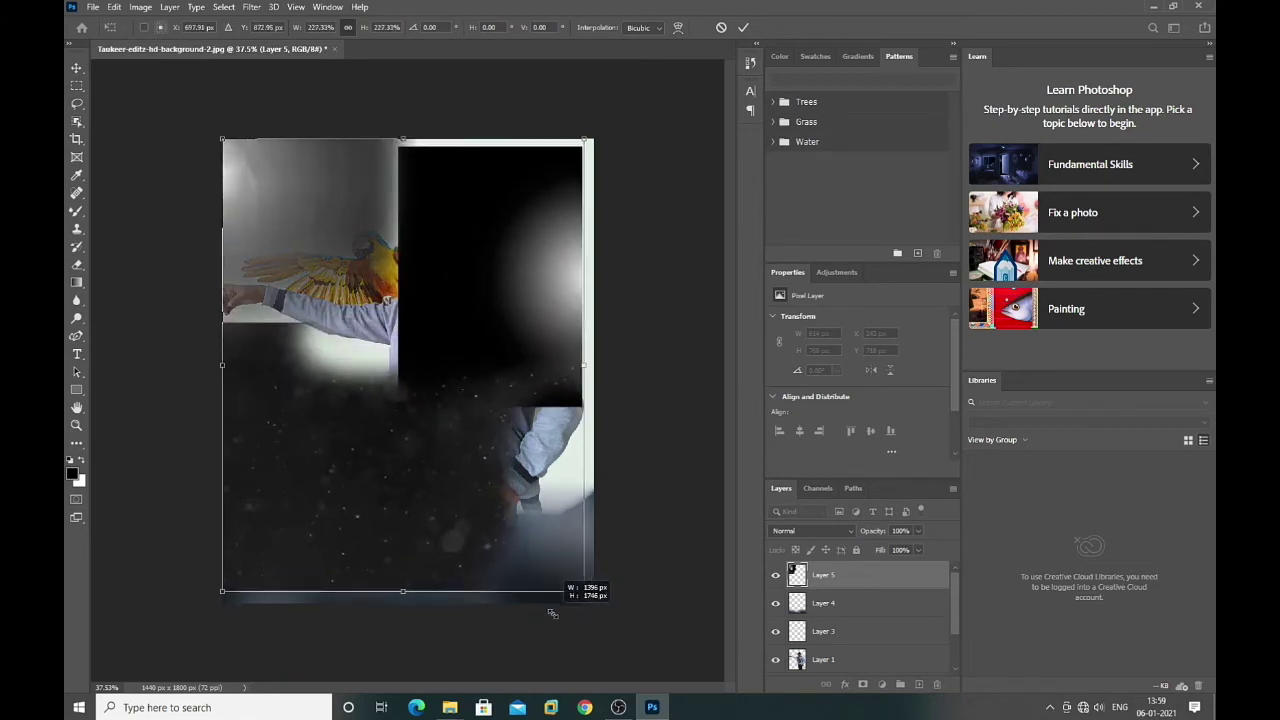
left_click_drag(552, 613, 562, 627)
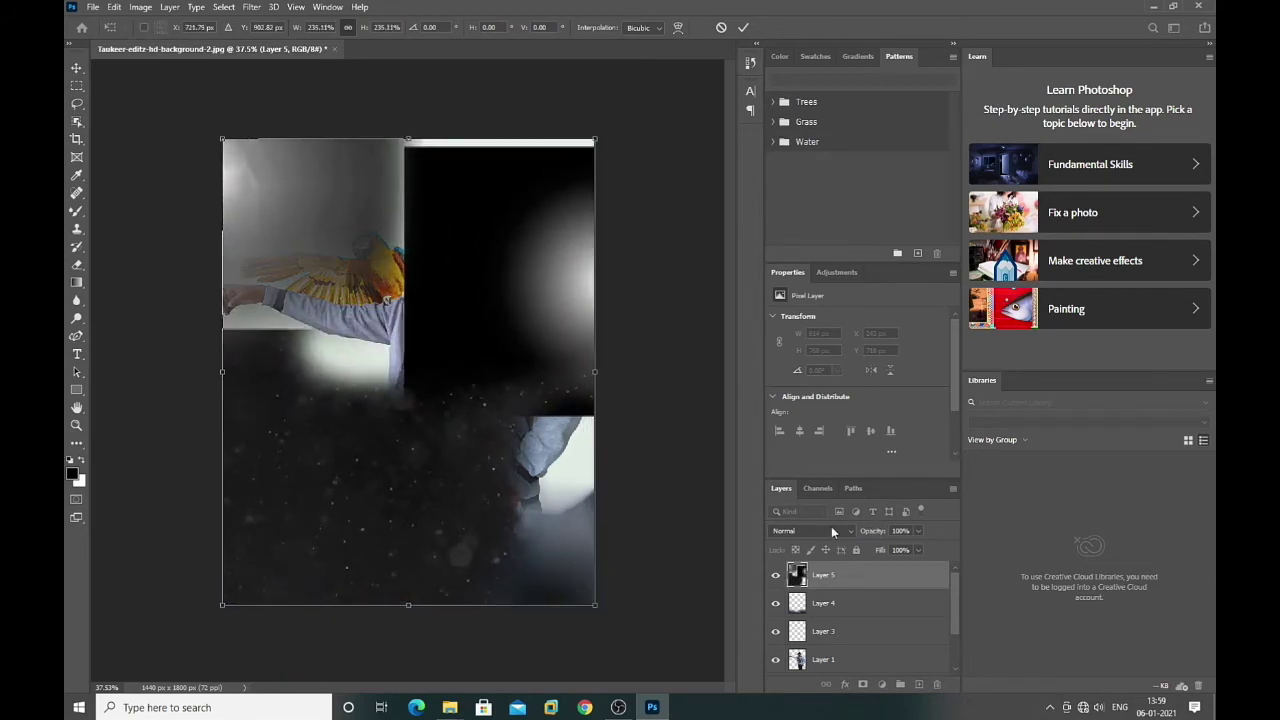
left_click(831, 531)
left_click(800, 491)
left_click_drag(510, 371, 513, 372)
key("Return")
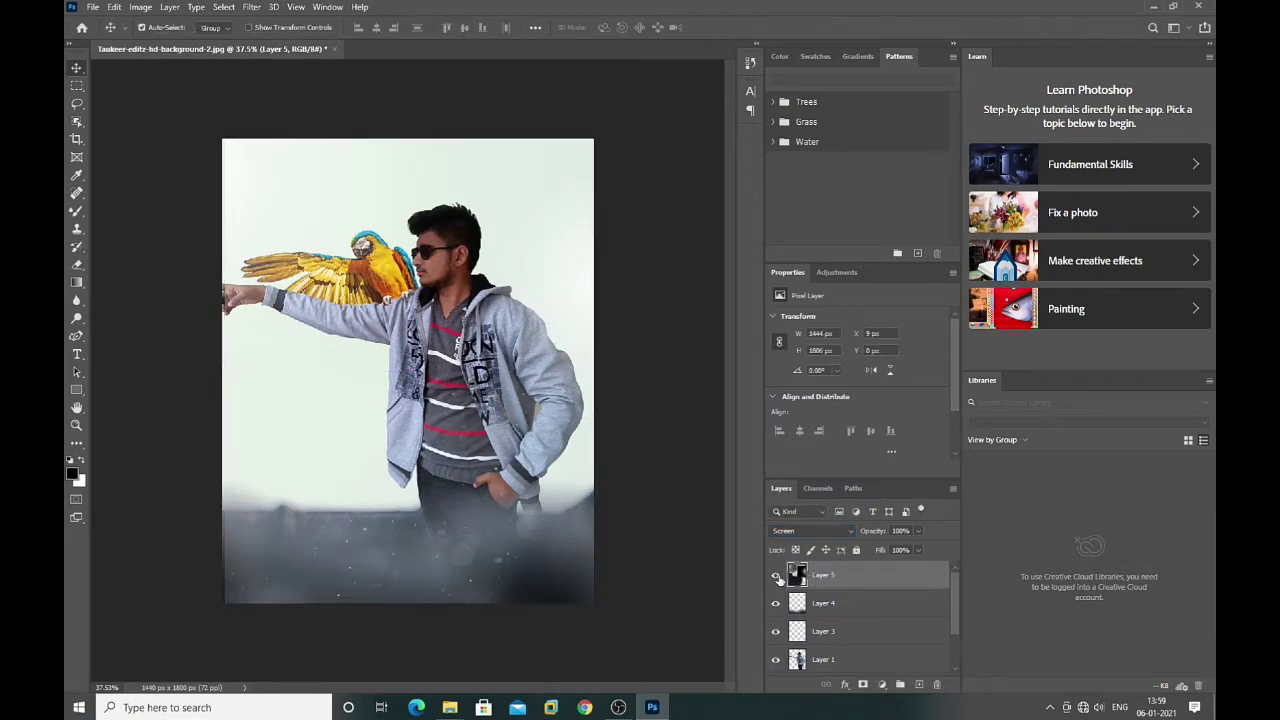
left_click(776, 576)
Step: Toggle the particles layer visibility to compare, then switch from the Eraser to the Move tool
left_click(776, 576)
left_click(776, 576)
left_click(776, 576)
left_click(77, 265)
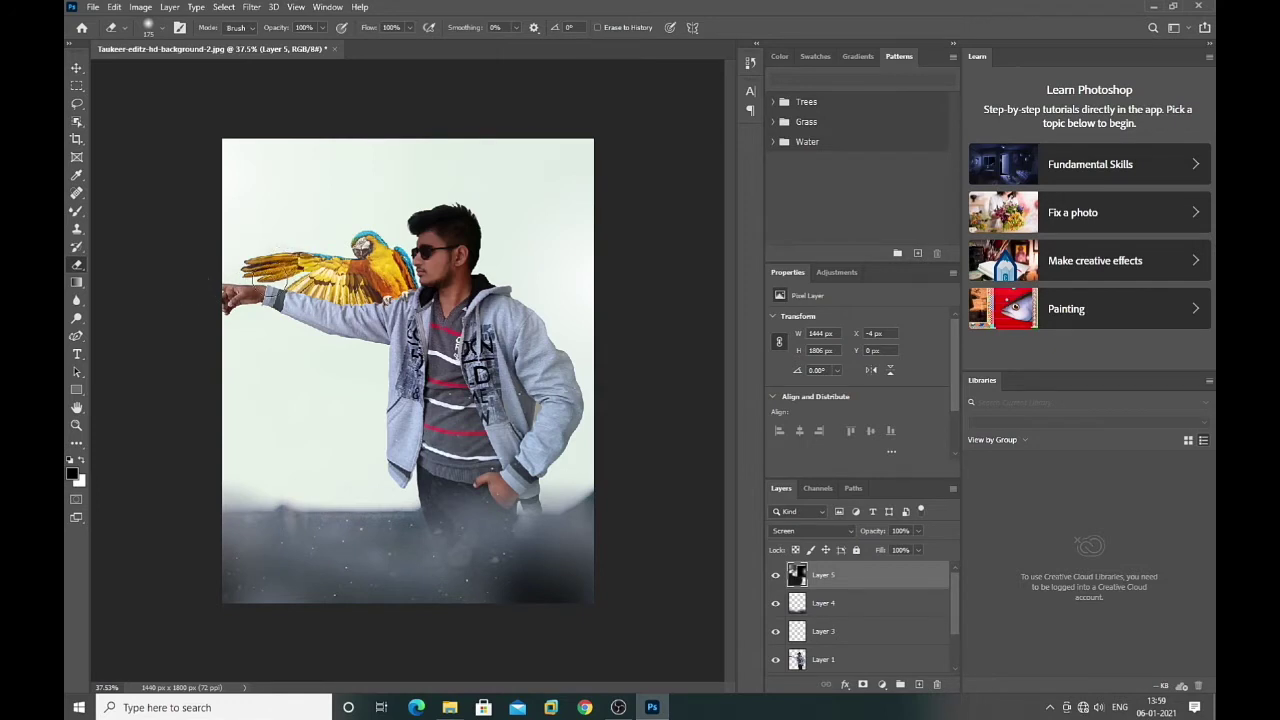
left_click(77, 70)
scroll(462, 330, "down", 2)
scroll(462, 330, "up", 3)
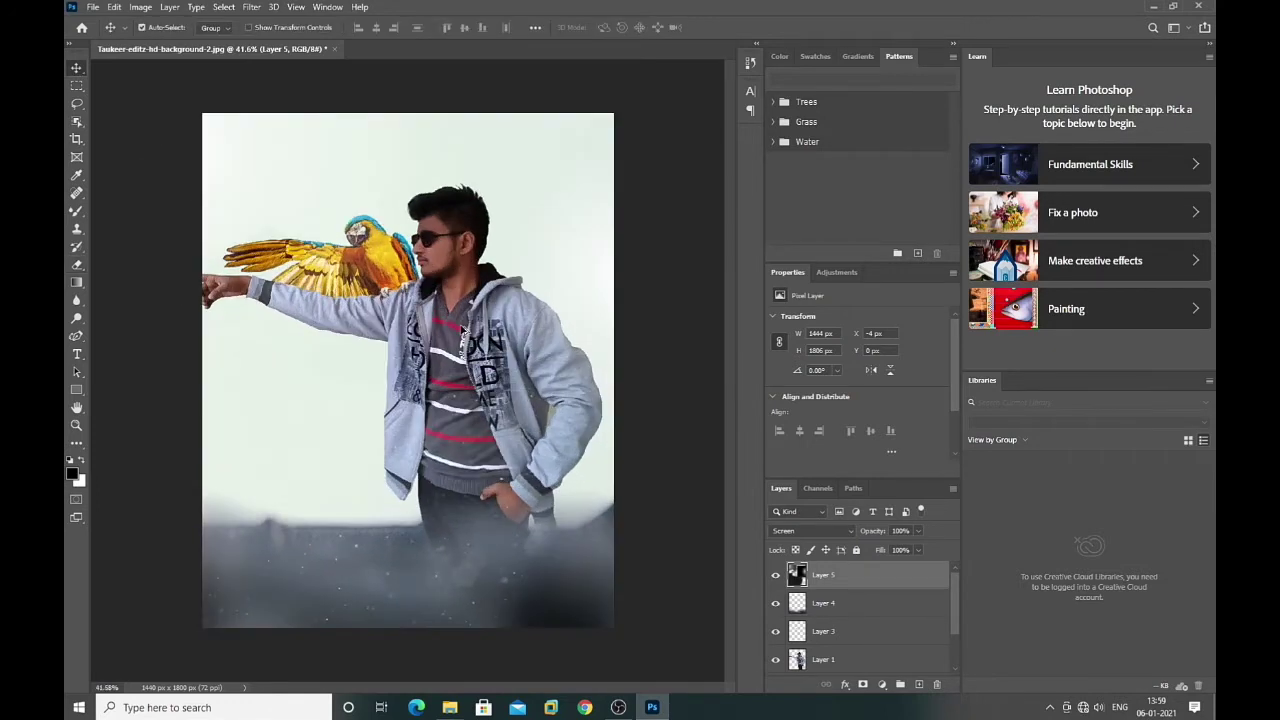
Step: Save the composite as a JPEG named 'Parrot Concept E' via Save As
left_click(93, 8)
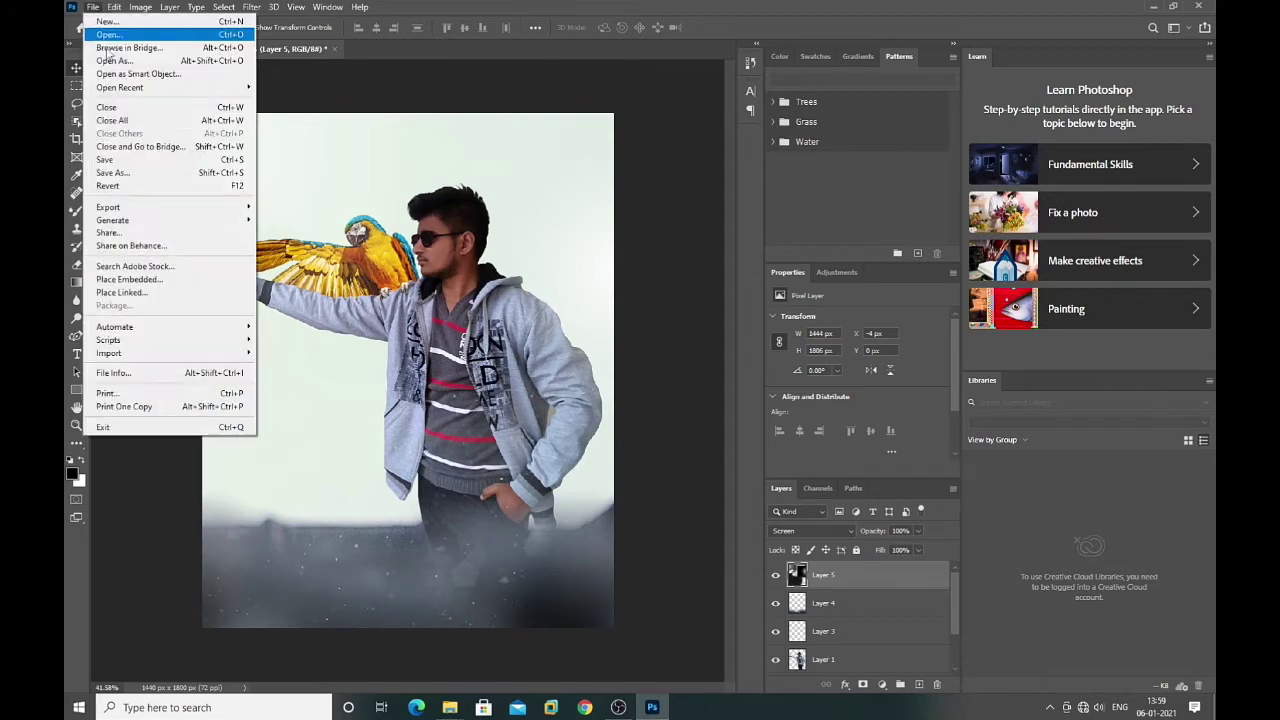
left_click(200, 174)
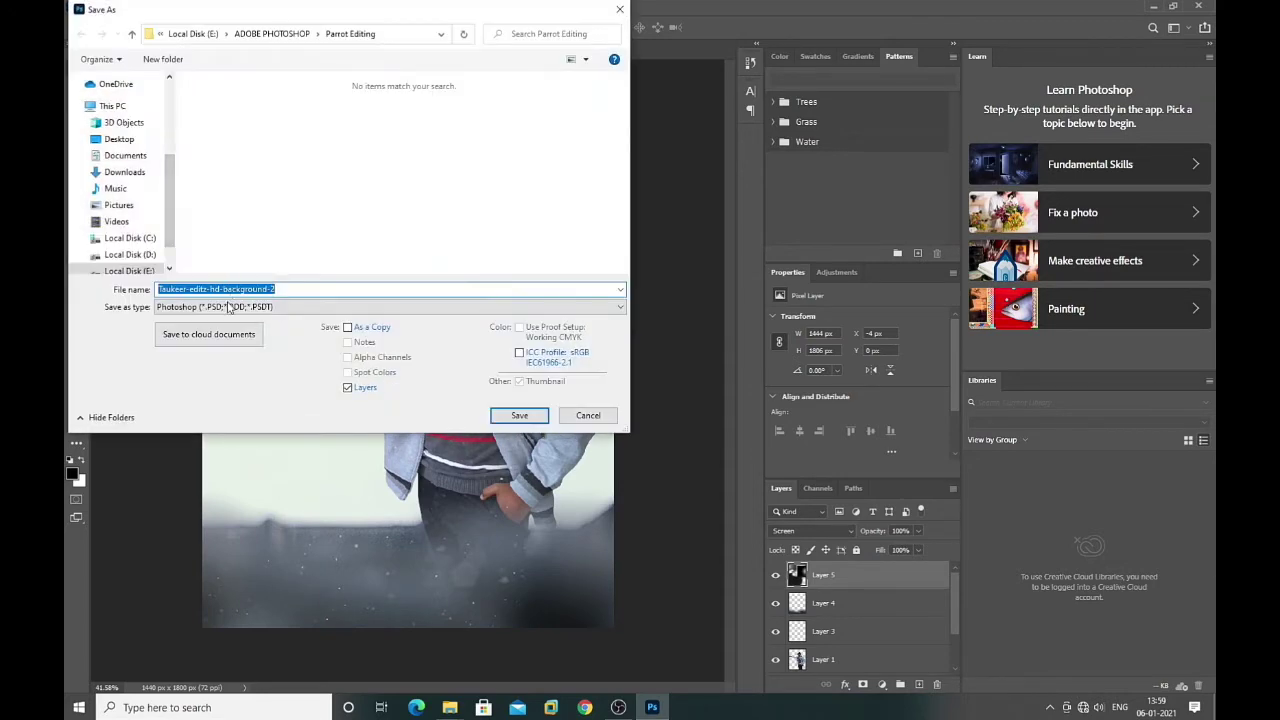
left_click(215, 306)
left_click(212, 420)
left_click(270, 288)
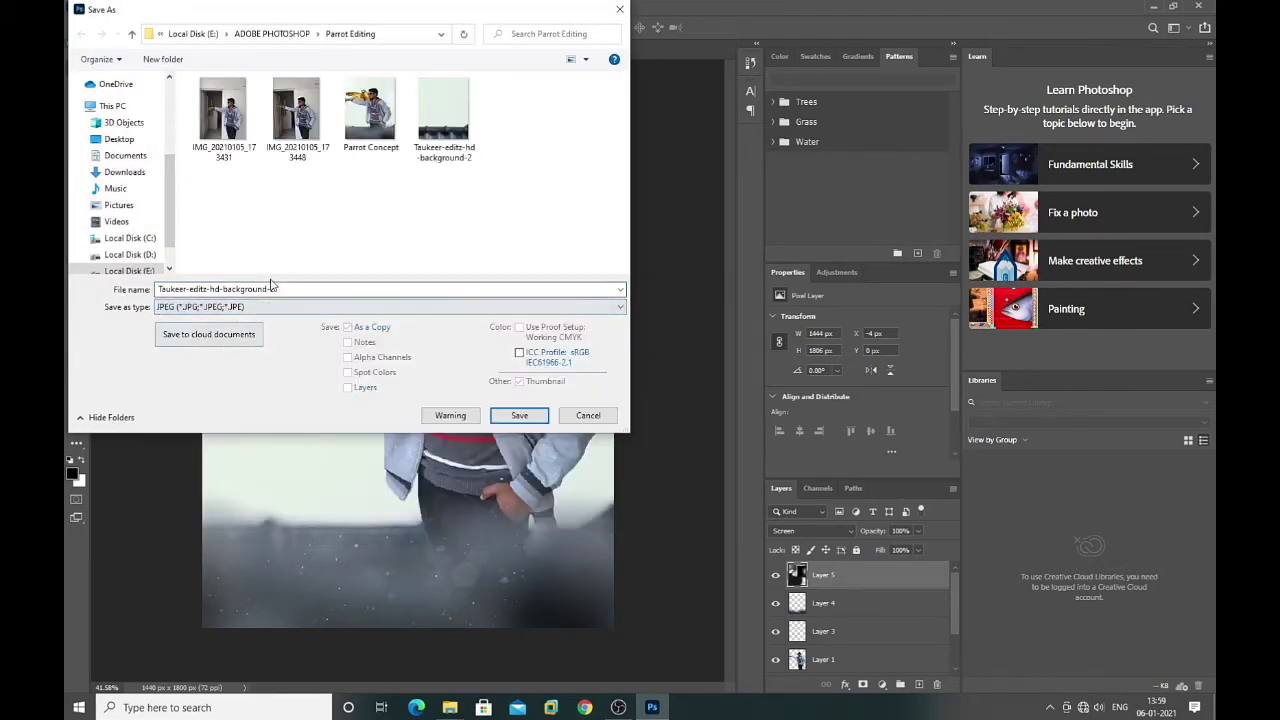
type("Parrot ")
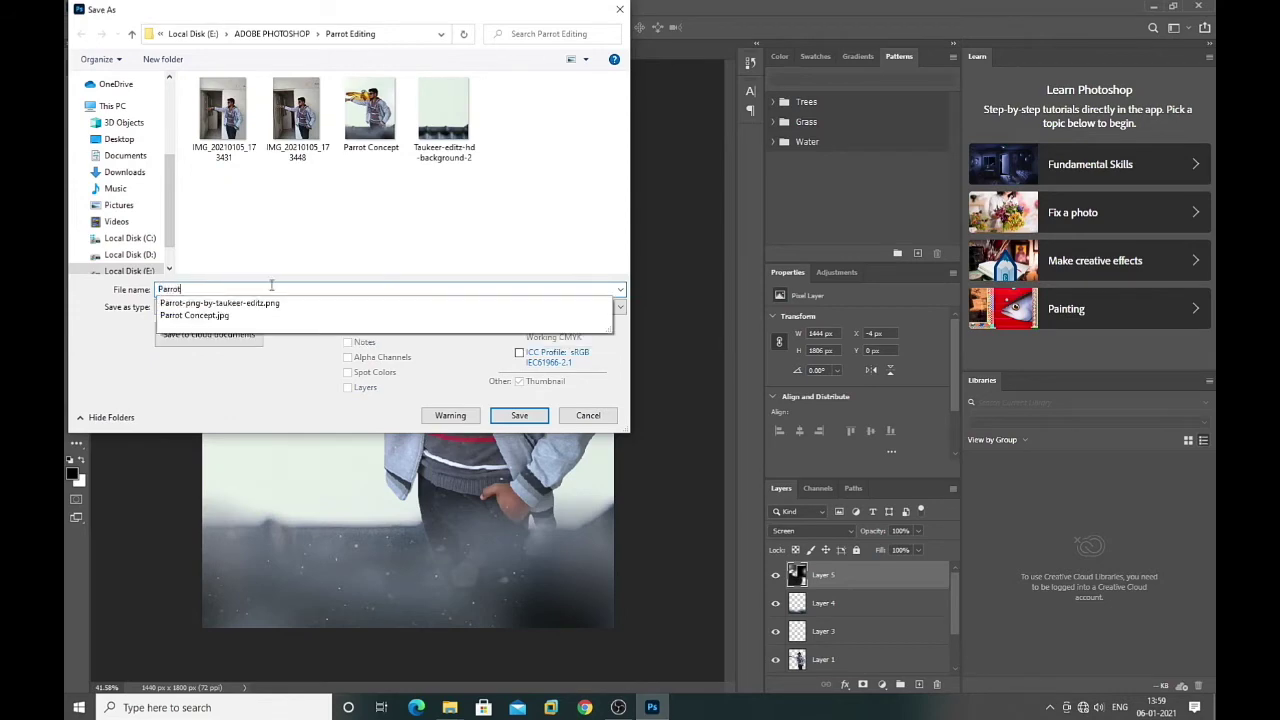
type("Concept Editing")
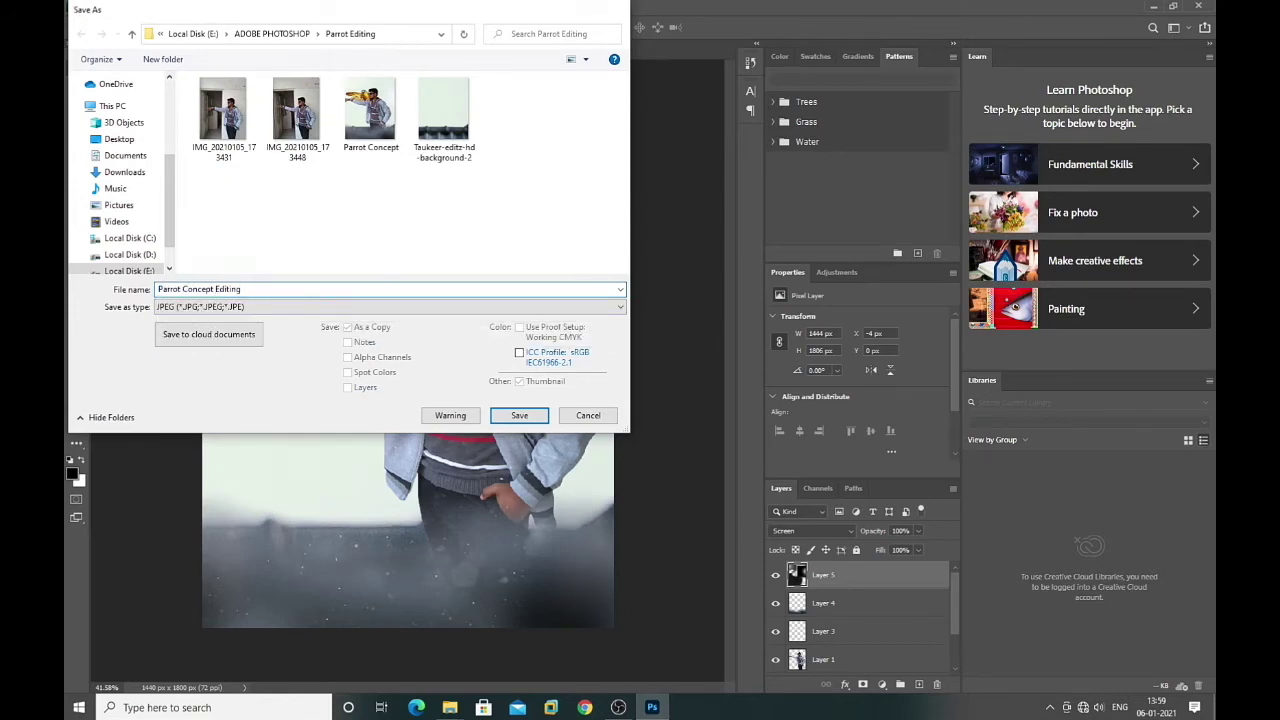
key("Return")
key("Return")
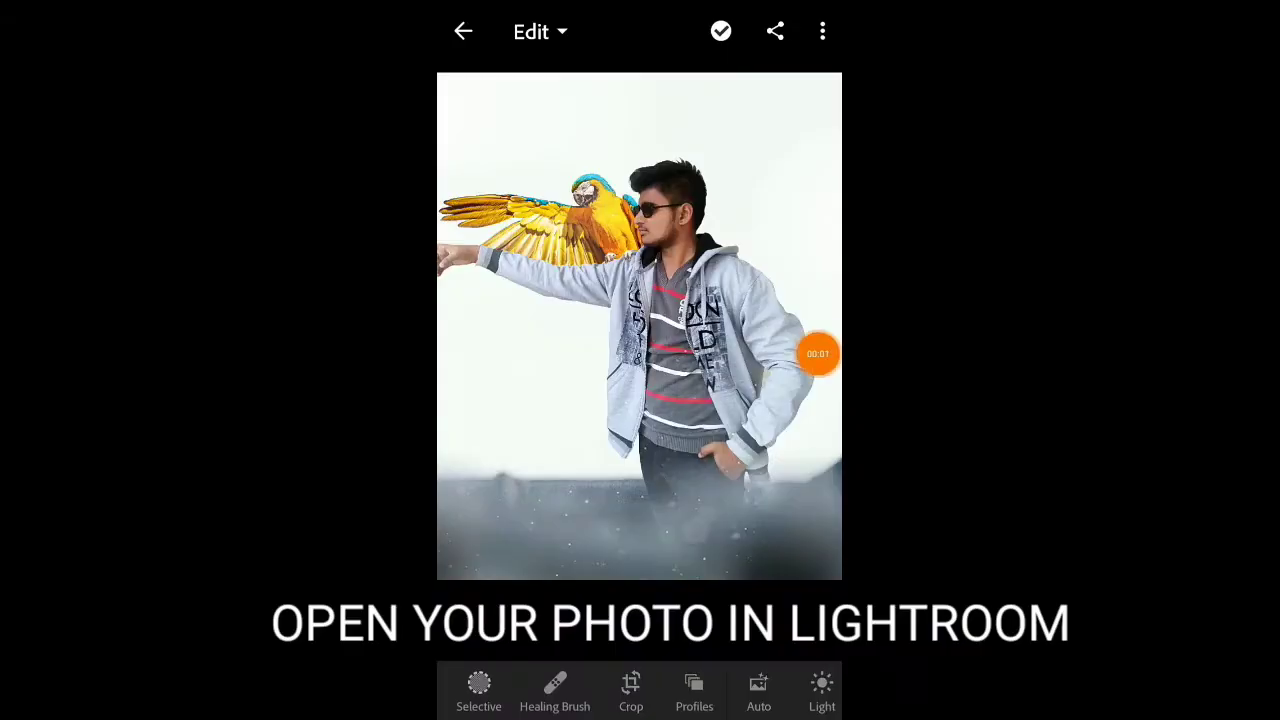
Step: Set Light to Exposure 0.10, Contrast -13, Shadows 15 and Blacks -37
left_click(822, 690)
left_click_drag(639, 516, 643, 516)
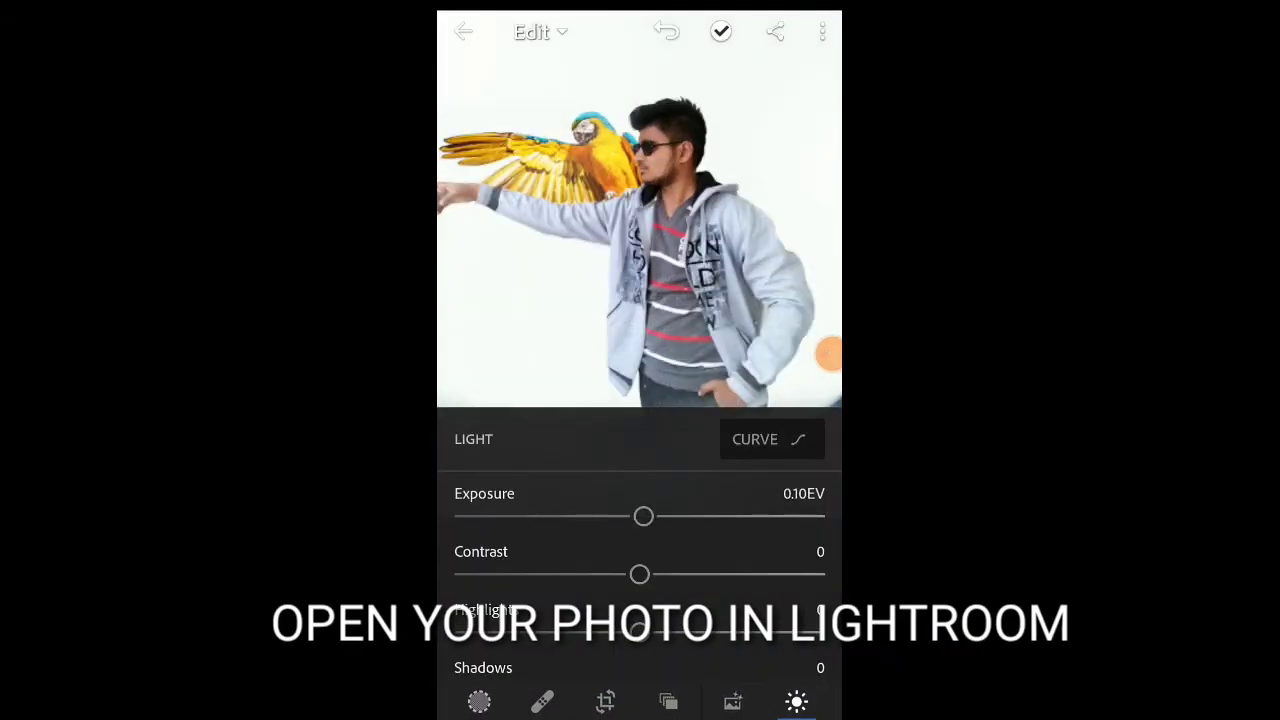
left_click_drag(639, 574, 593, 574)
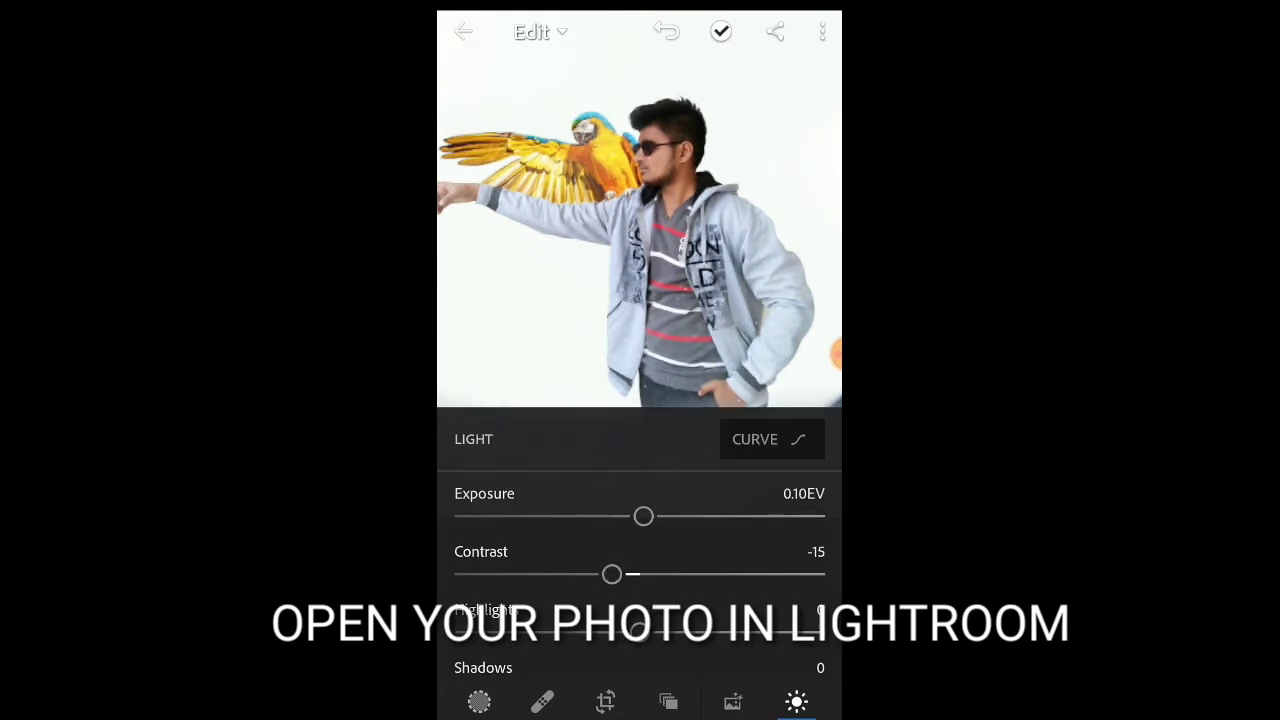
mouse_move(640, 620)
left_mouse_down()
mouse_move(640, 563)
mouse_move(710, 634)
mouse_move(681, 634)
mouse_move(640, 556)
left_mouse_up()
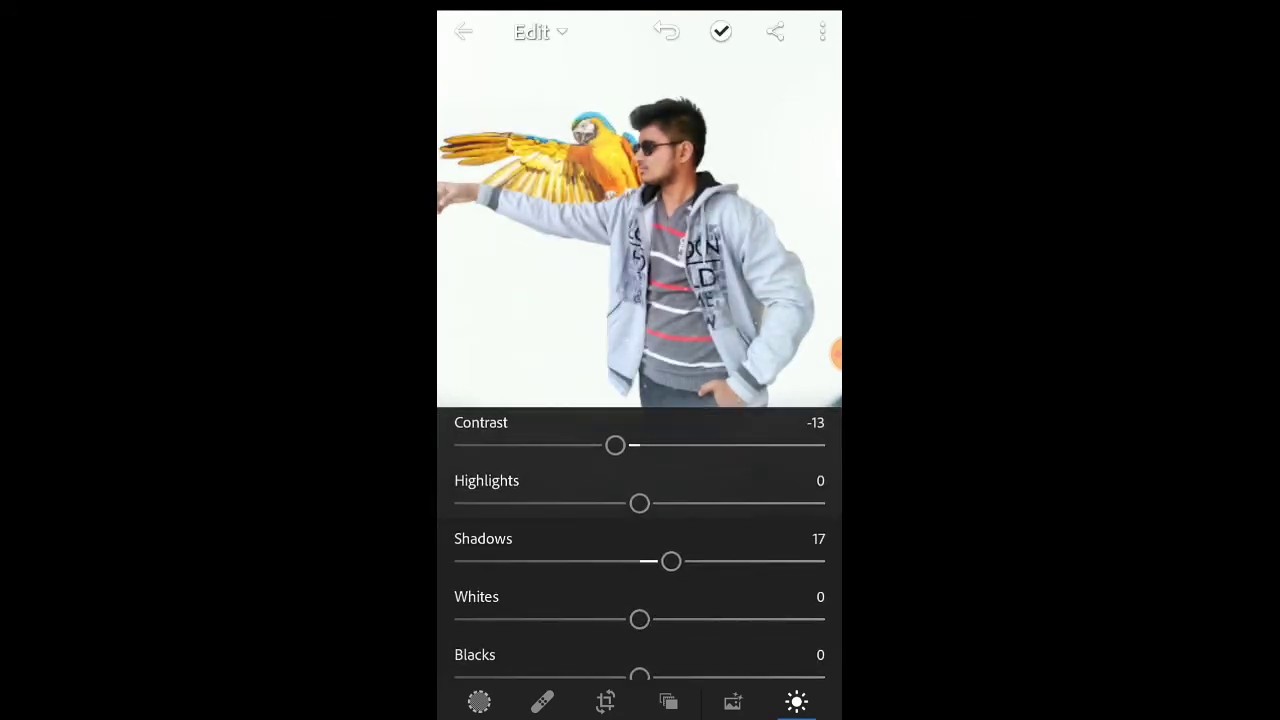
left_click_drag(640, 600, 640, 550)
mouse_move(640, 626)
left_mouse_down()
mouse_move(523, 628)
mouse_move(571, 628)
left_mouse_up()
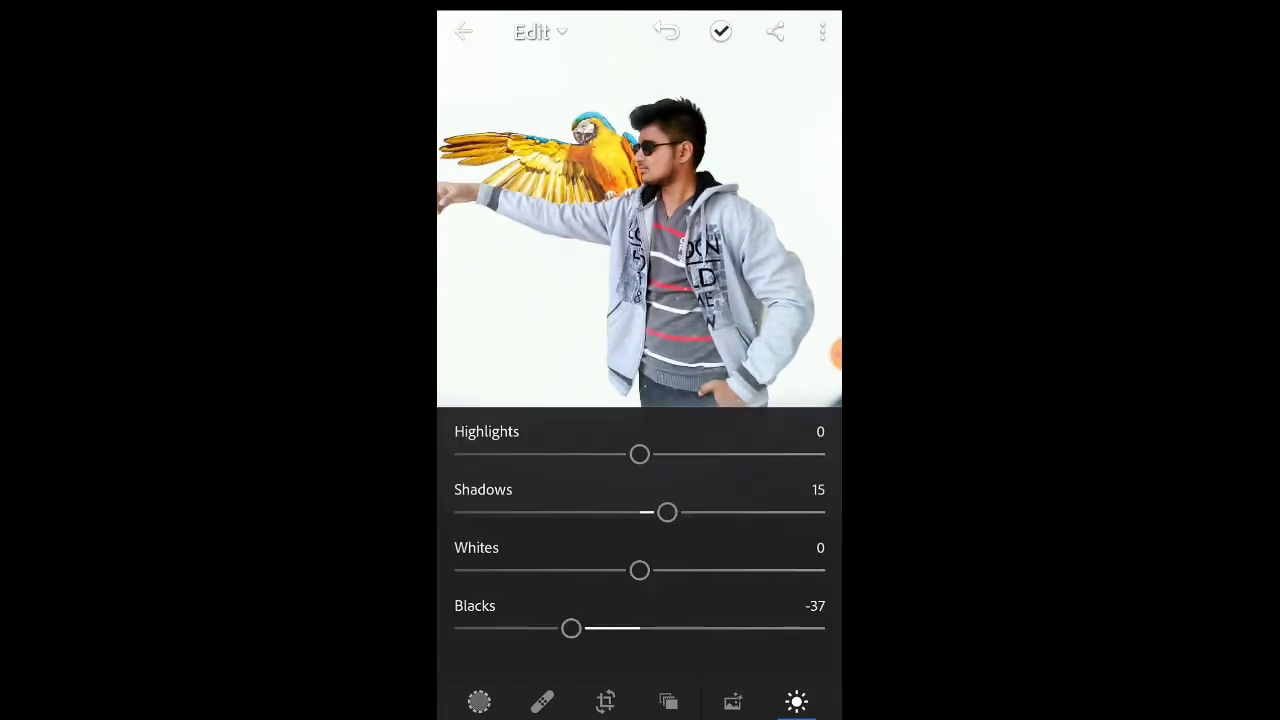
left_click_drag(760, 701, 684, 701)
Step: Set Color to Temp -2, Vibrance -6 and Saturation -7
left_click(784, 701)
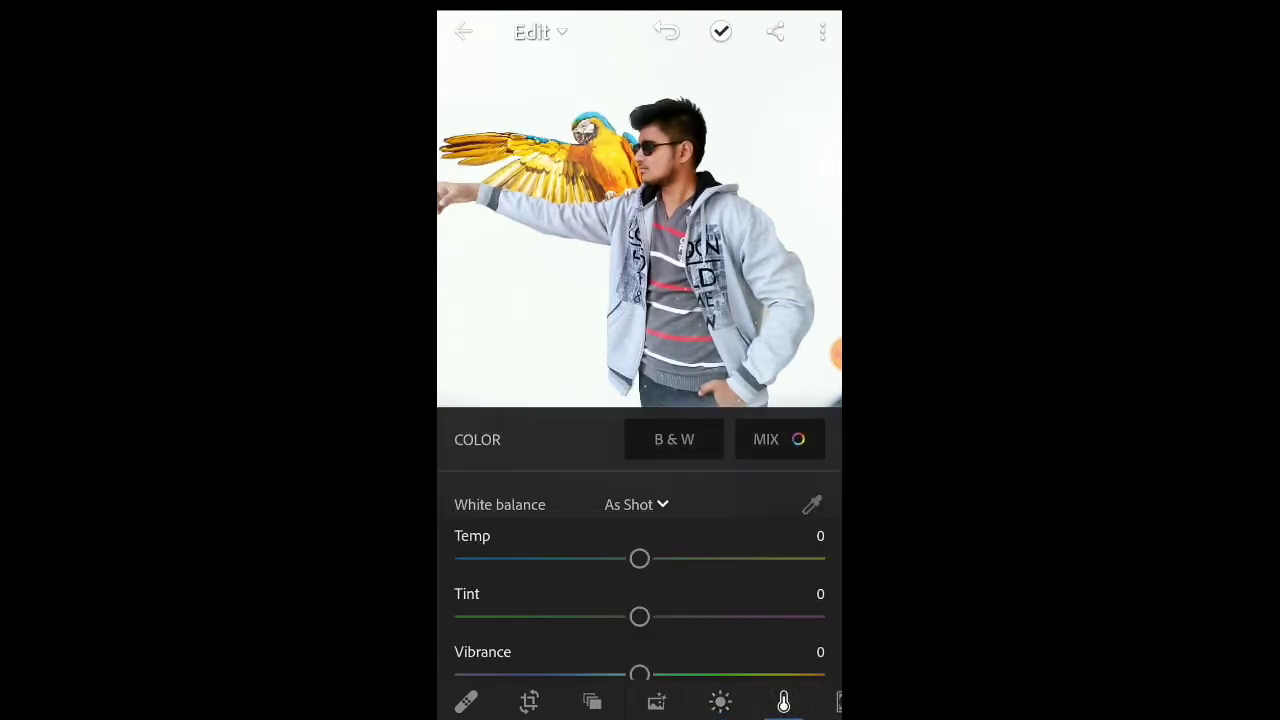
left_click_drag(640, 558, 634, 558)
left_click_drag(740, 620, 740, 562)
mouse_move(640, 616)
left_mouse_down()
mouse_move(610, 616)
mouse_move(628, 616)
left_mouse_up()
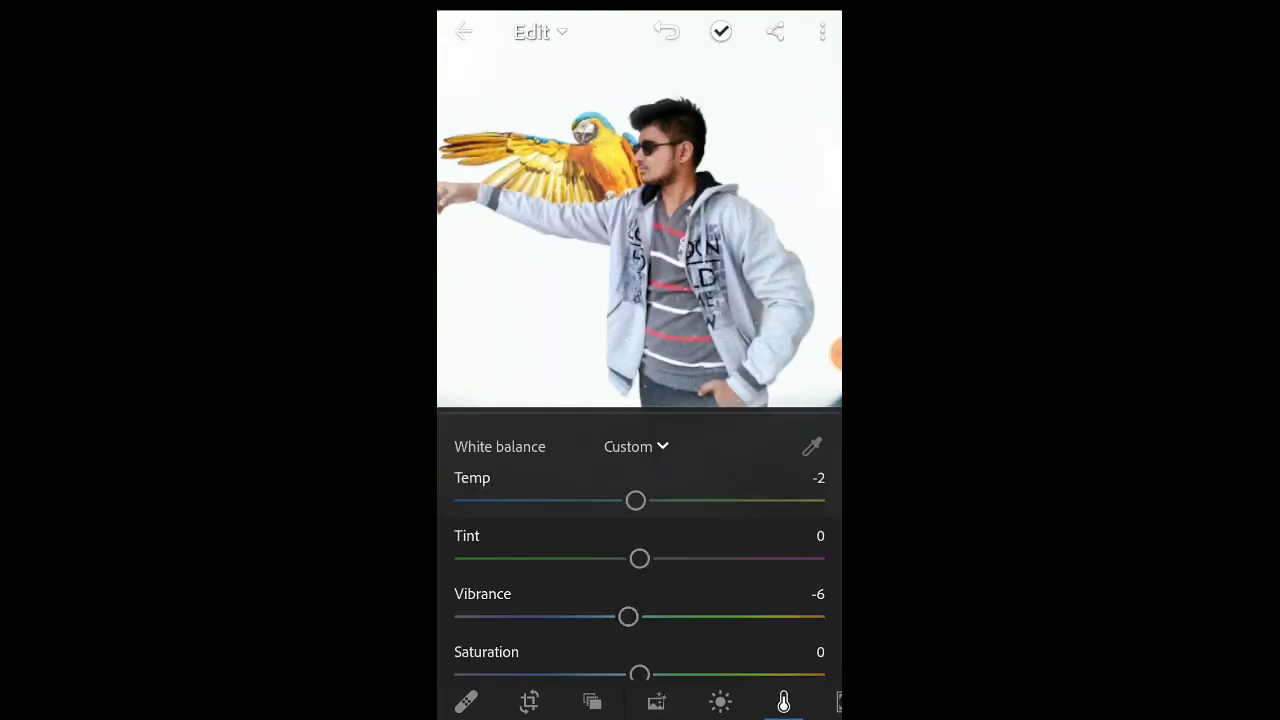
left_click_drag(740, 620, 740, 574)
left_click_drag(640, 626, 612, 626)
mouse_move(740, 560)
left_mouse_down()
mouse_move(740, 600)
mouse_move(740, 541)
left_mouse_up()
left_click_drag(609, 634, 626, 634)
left_click_drag(740, 540, 740, 630)
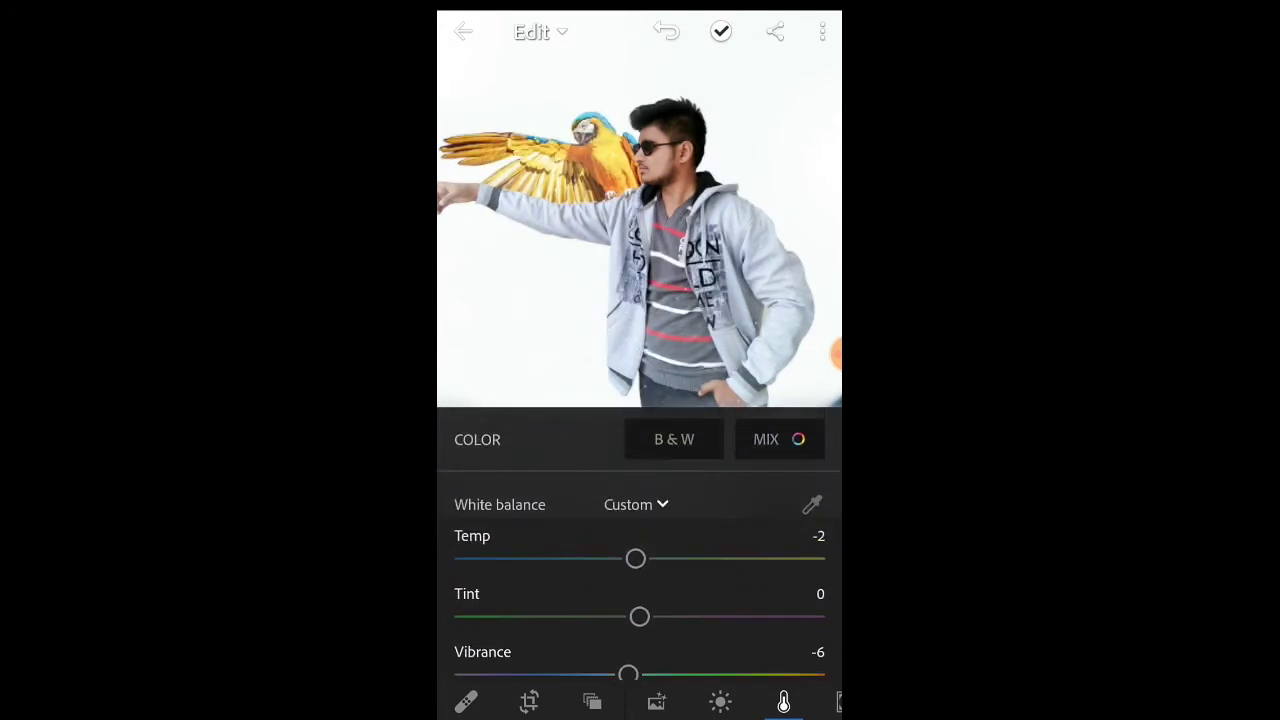
left_click(779, 439)
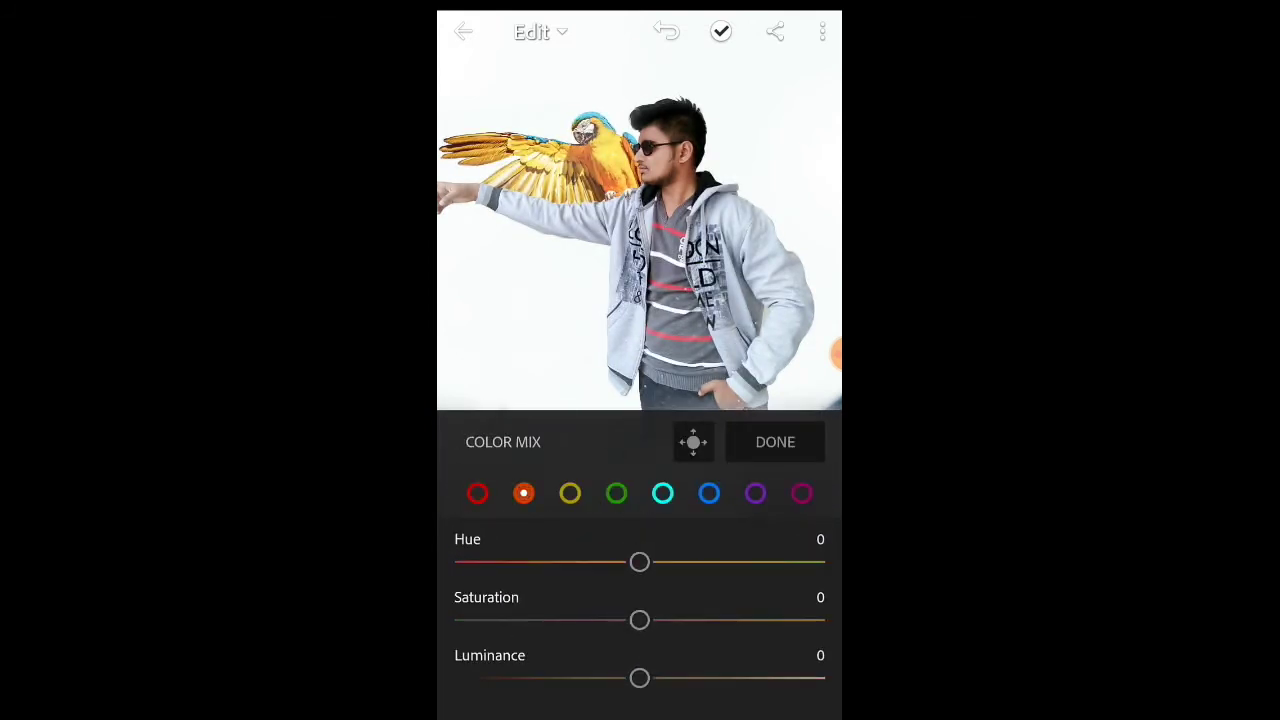
Step: Set orange to Saturation 51, Luminance 17, and yellow to Saturation -7, Luminance 5
left_click_drag(640, 620, 551, 620)
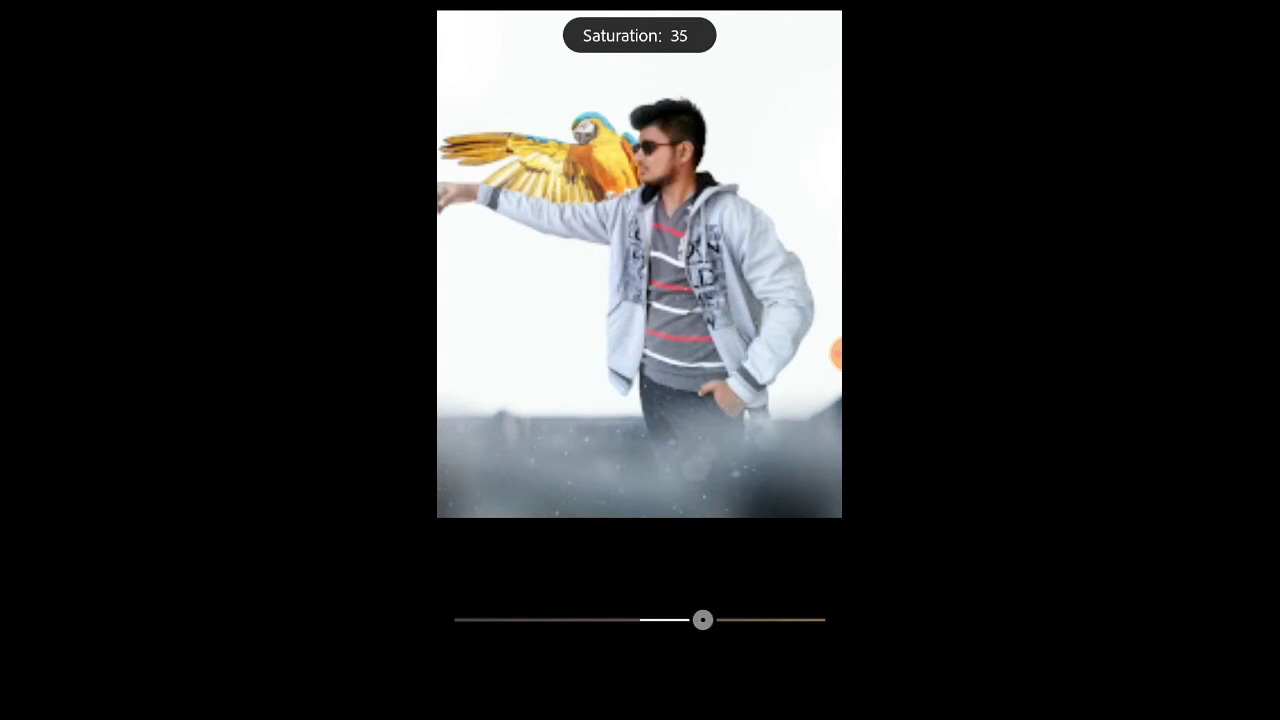
left_click_drag(640, 677, 713, 678)
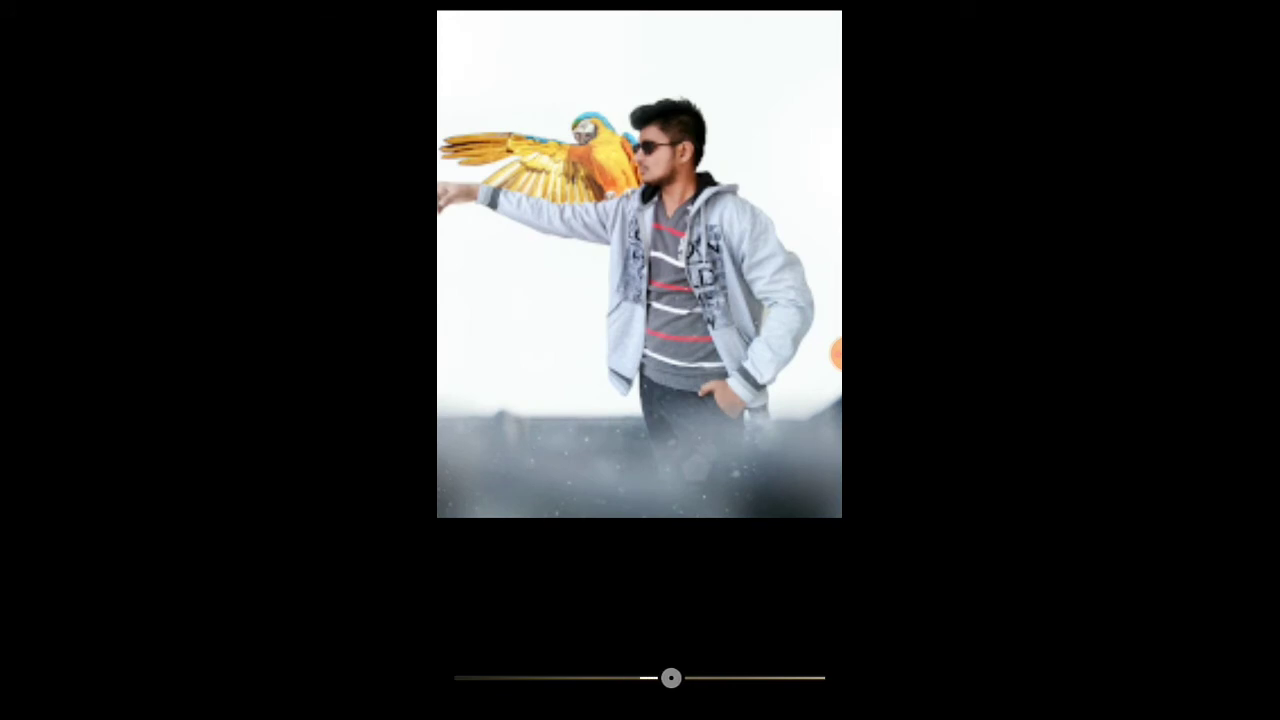
left_click_drag(680, 620, 733, 620)
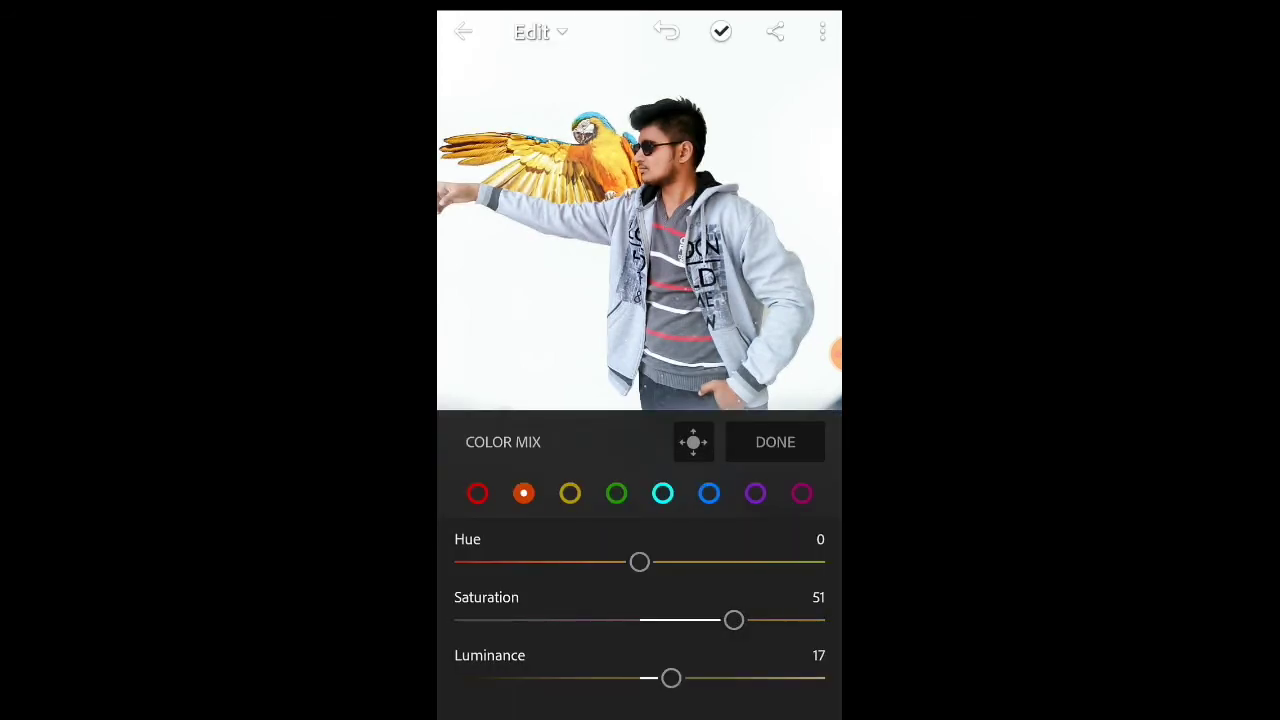
left_click_drag(640, 620, 760, 620)
left_click_drag(643, 620, 623, 620)
mouse_move(640, 678)
left_mouse_down()
mouse_move(520, 678)
mouse_move(681, 678)
mouse_move(648, 678)
left_mouse_up()
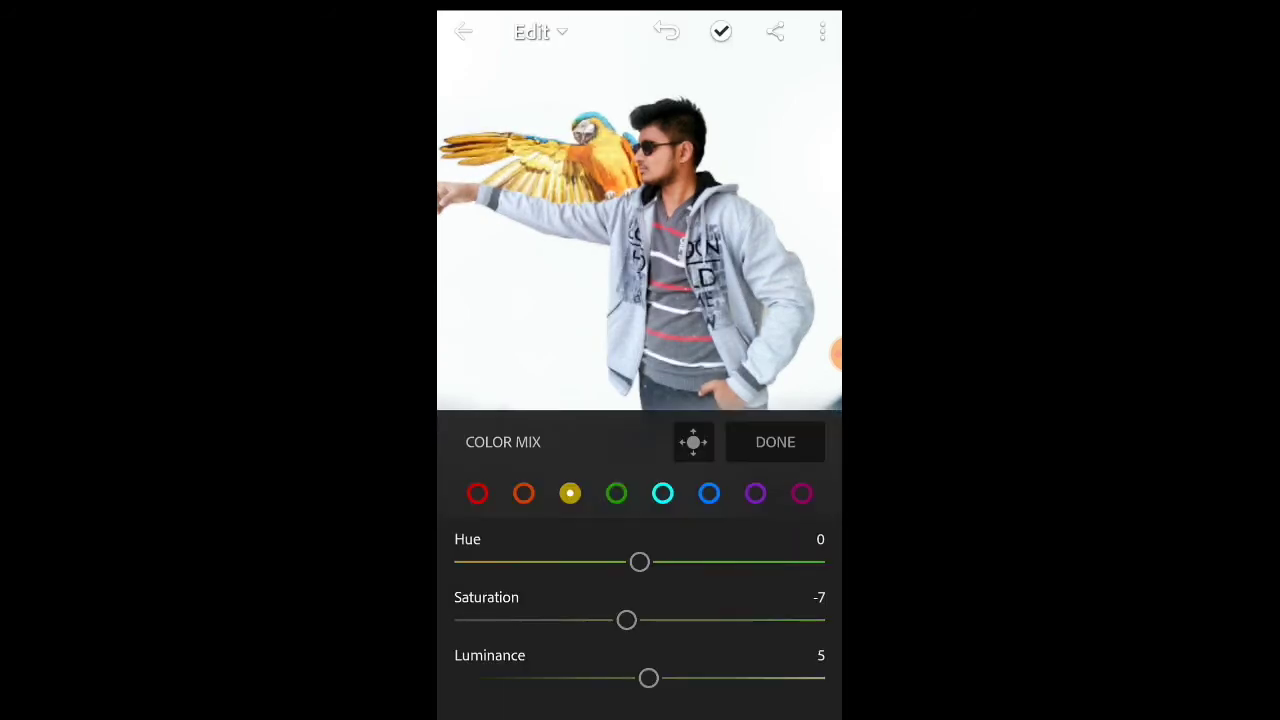
Step: Lower cyan and purple saturation and raise magenta saturation to 92
left_click(663, 493)
mouse_move(640, 620)
left_mouse_down()
mouse_move(457, 620)
mouse_move(810, 620)
left_mouse_up()
left_click(709, 493)
left_click(755, 493)
left_click(801, 493)
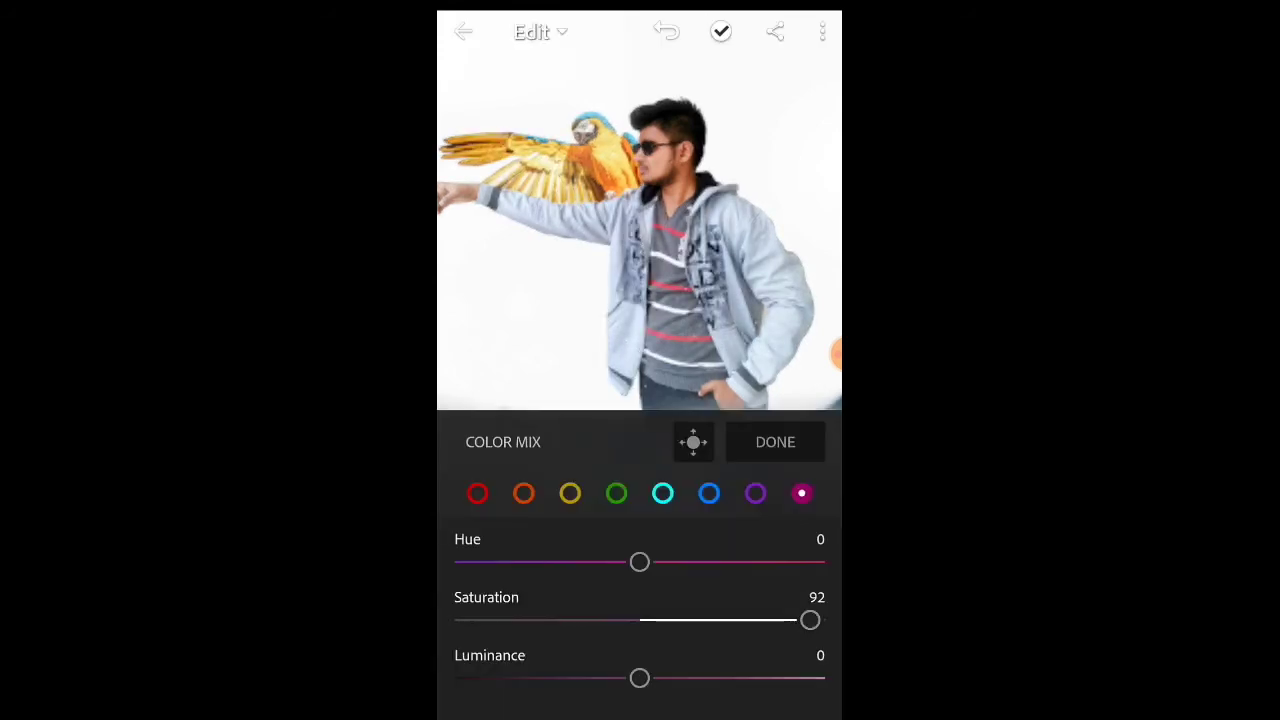
left_click(775, 441)
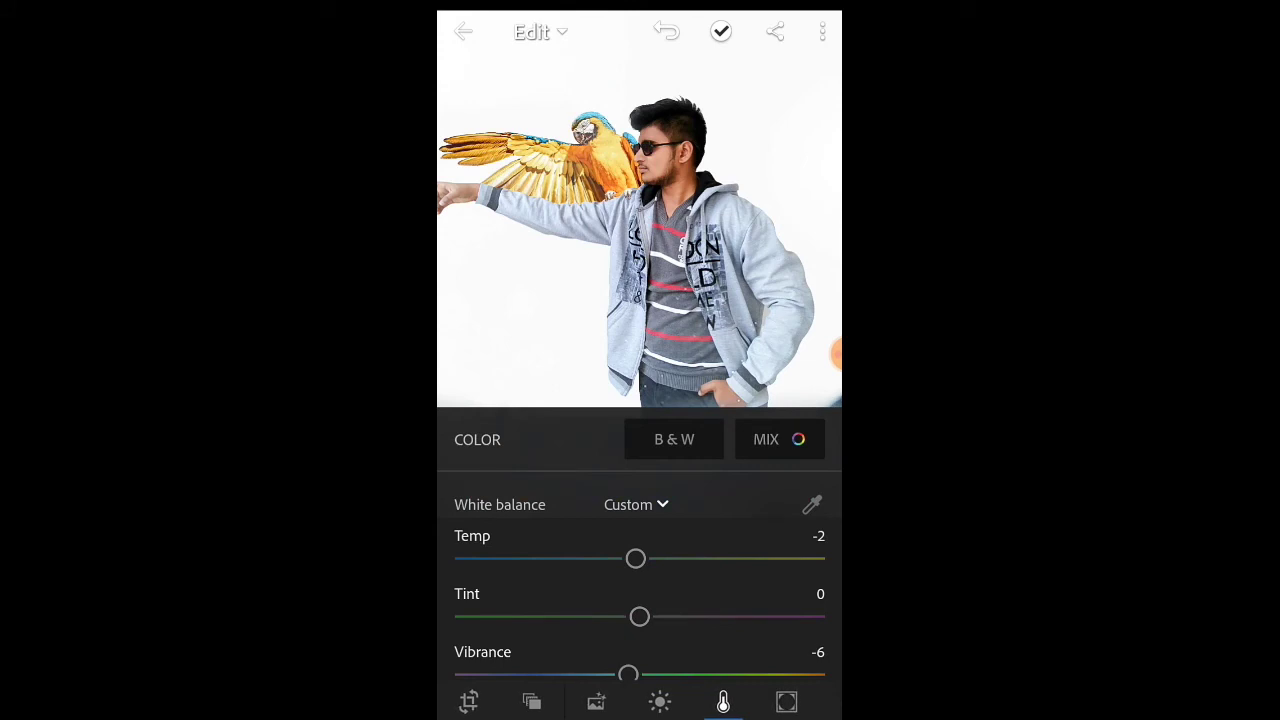
Step: Add Clarity 10 and a -30 Vignette in Effects
left_click(786, 702)
mouse_move(640, 571)
left_mouse_down()
mouse_move(658, 571)
mouse_move(617, 606)
mouse_move(584, 606)
left_mouse_up()
scroll(640, 550, "down", 2)
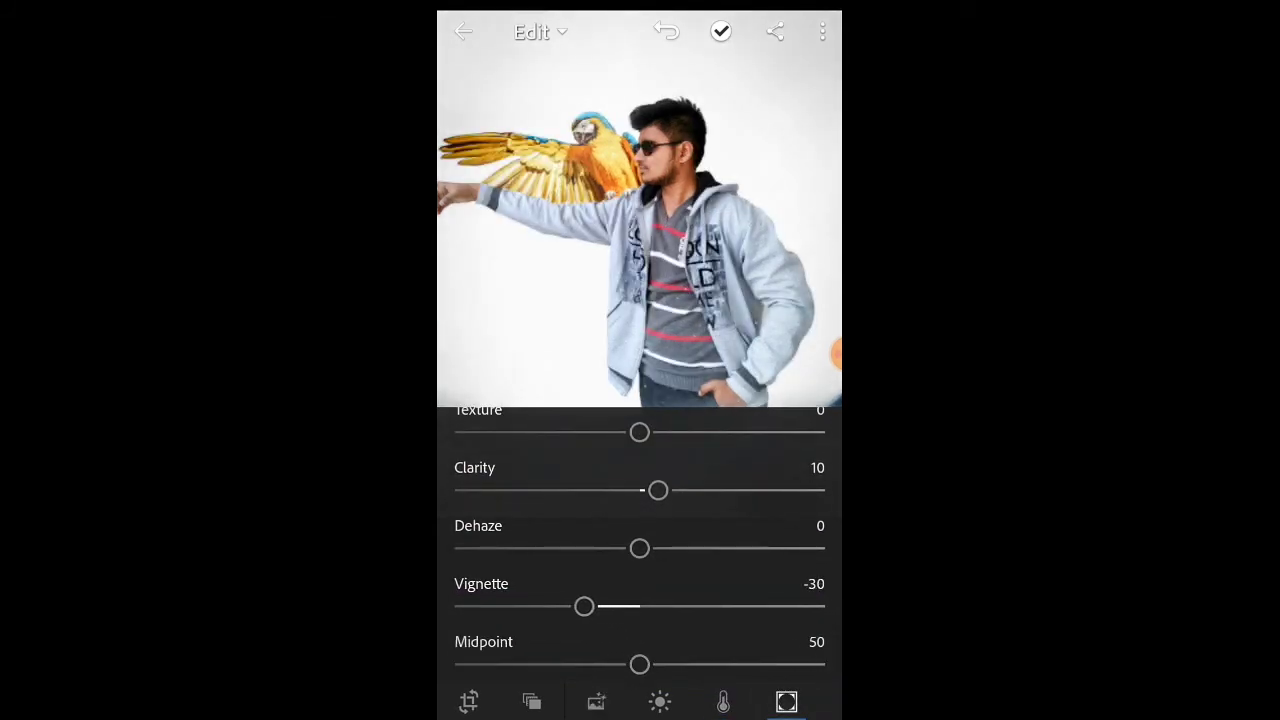
left_click_drag(786, 702, 706, 702)
Step: Apply Sharpening 13 and Noise Reduction 15 in Detail
left_click(769, 702)
scroll(640, 560, "down", 3)
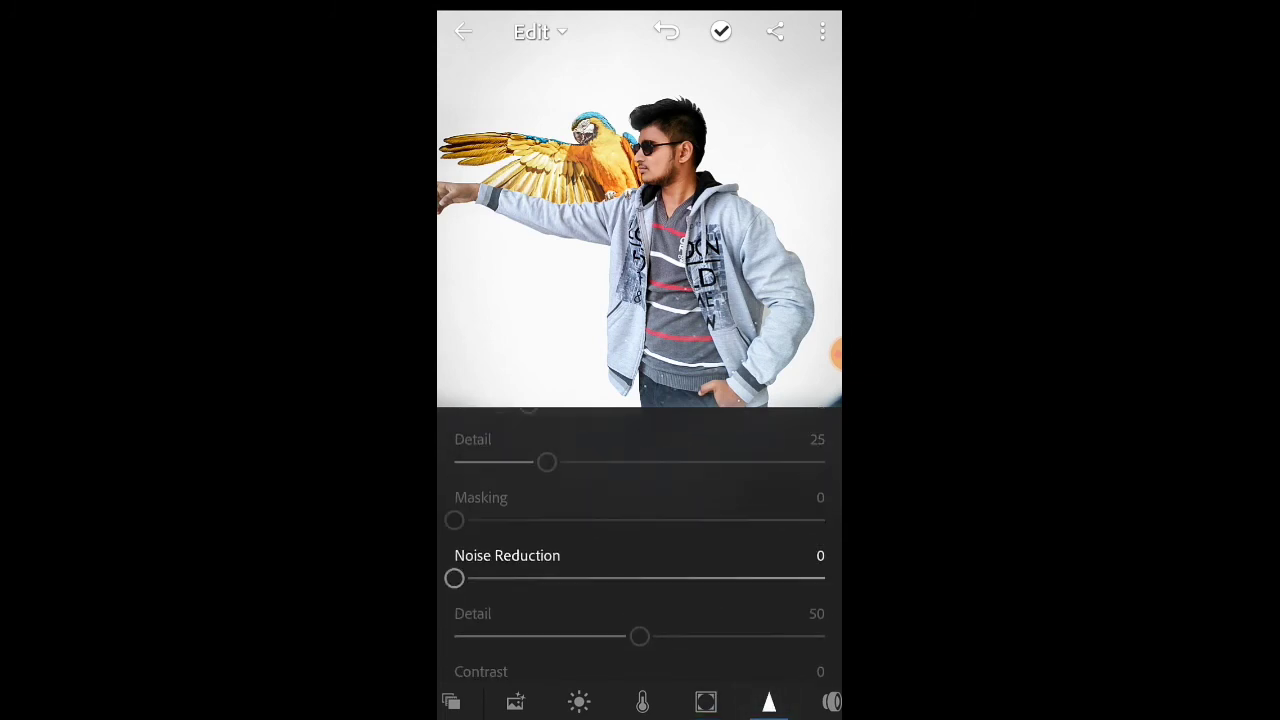
scroll(640, 560, "up", 3)
left_click_drag(455, 462, 470, 470)
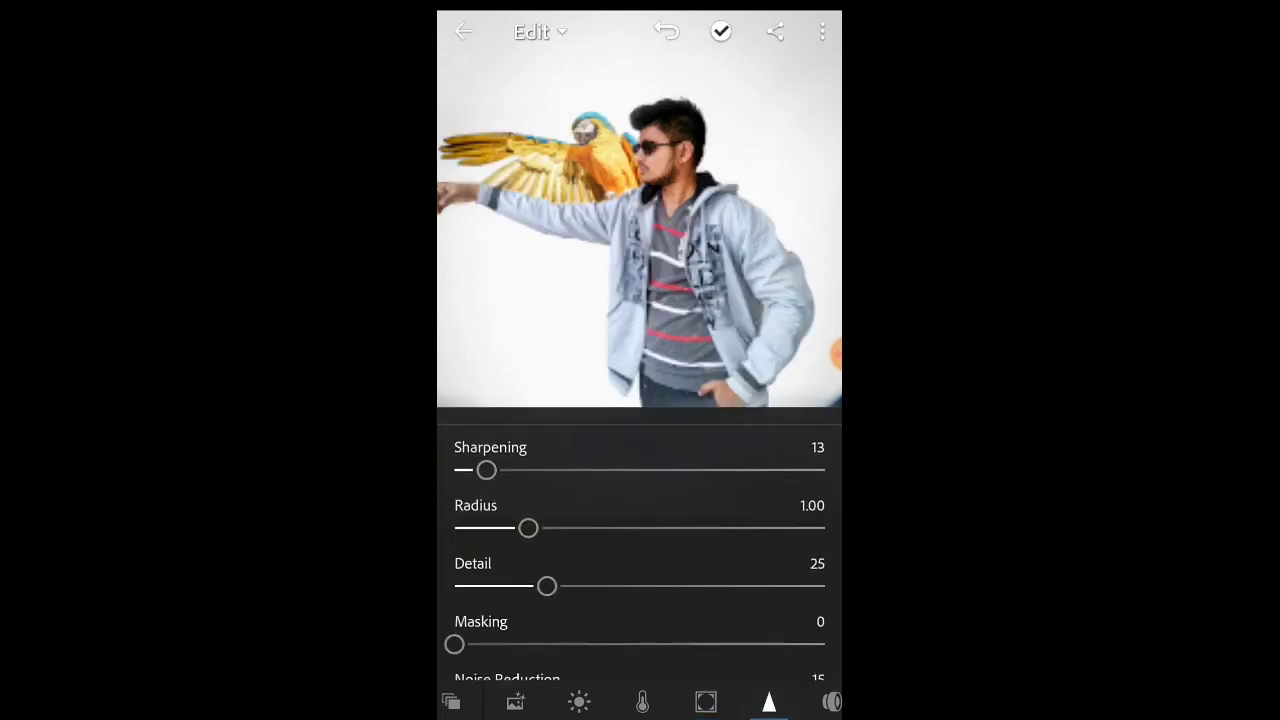
Step: Feather the vignette to 99
left_click(706, 702)
scroll(640, 560, "down", 2)
left_click_drag(640, 607, 820, 607)
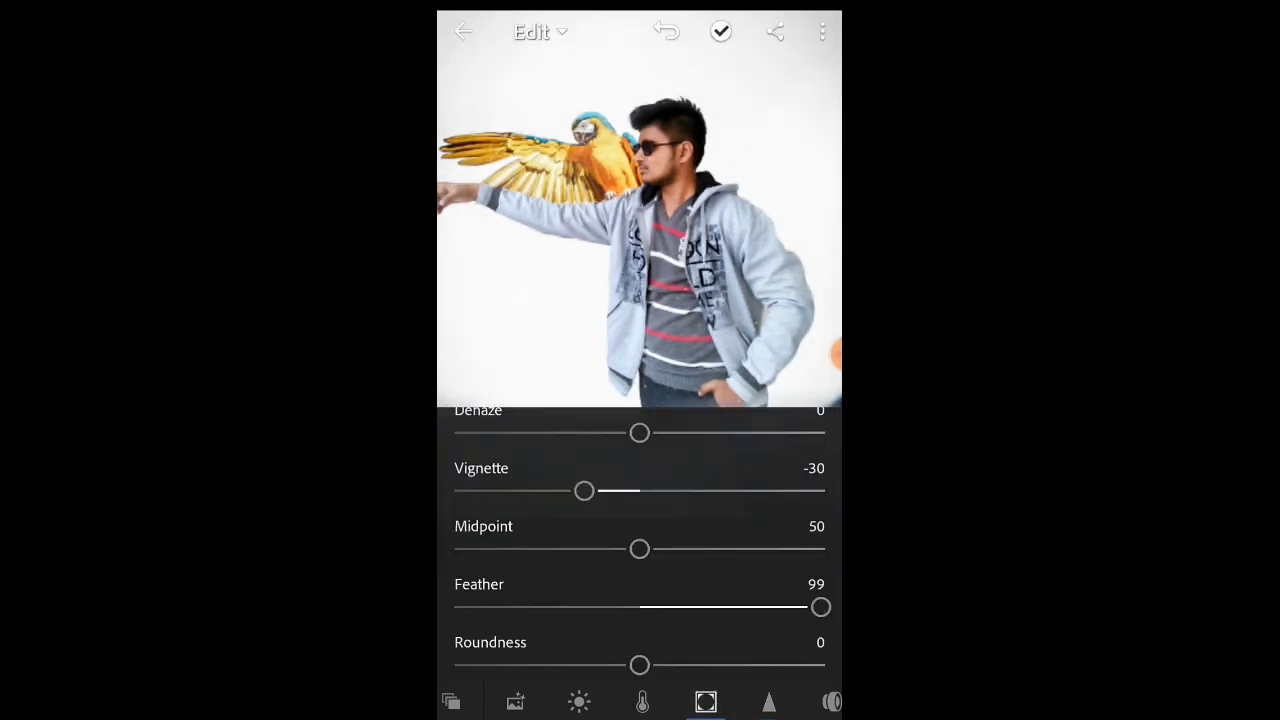